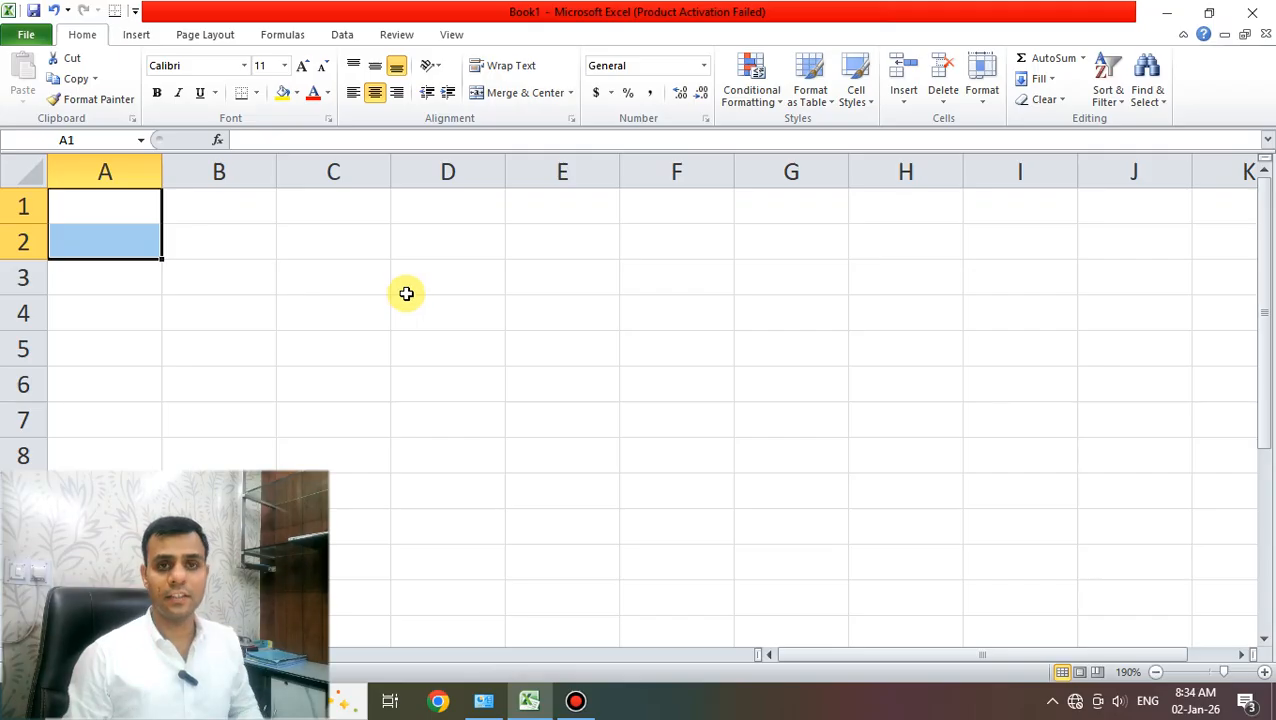
- Clear the earlier selection and select cells A1 and A2 together
click(406, 293)
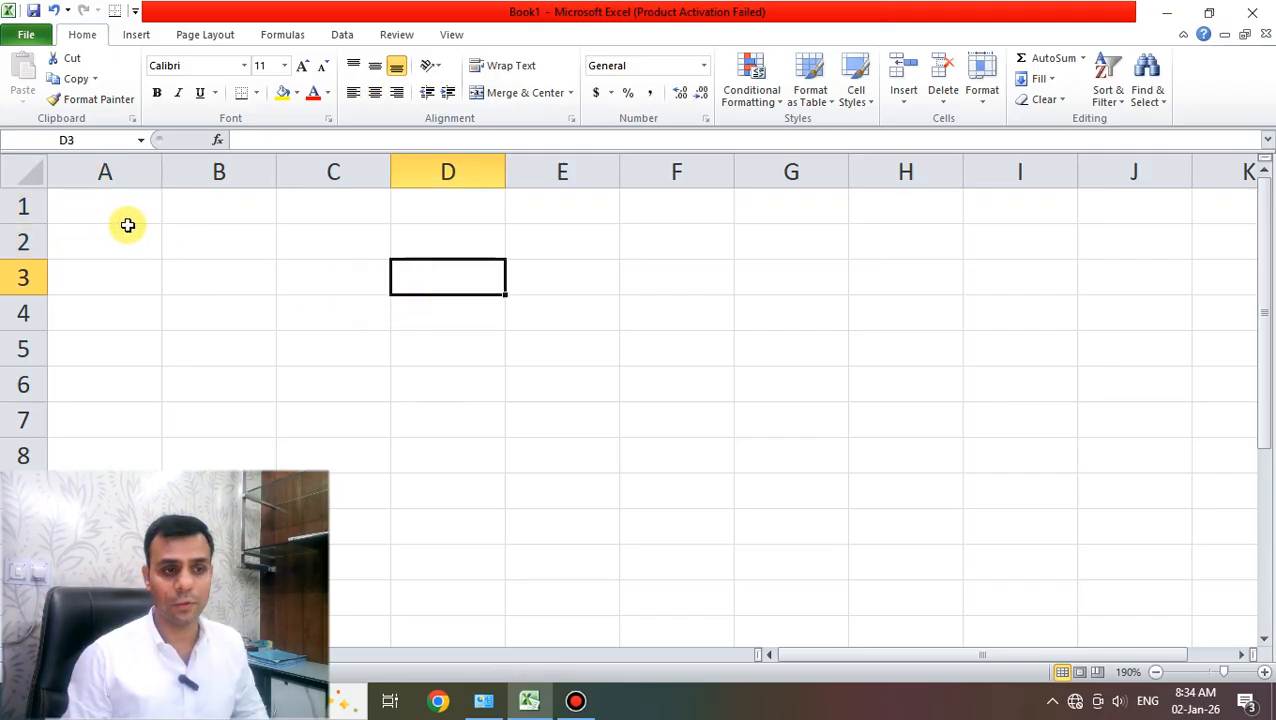
drag(68, 206, 83, 242)
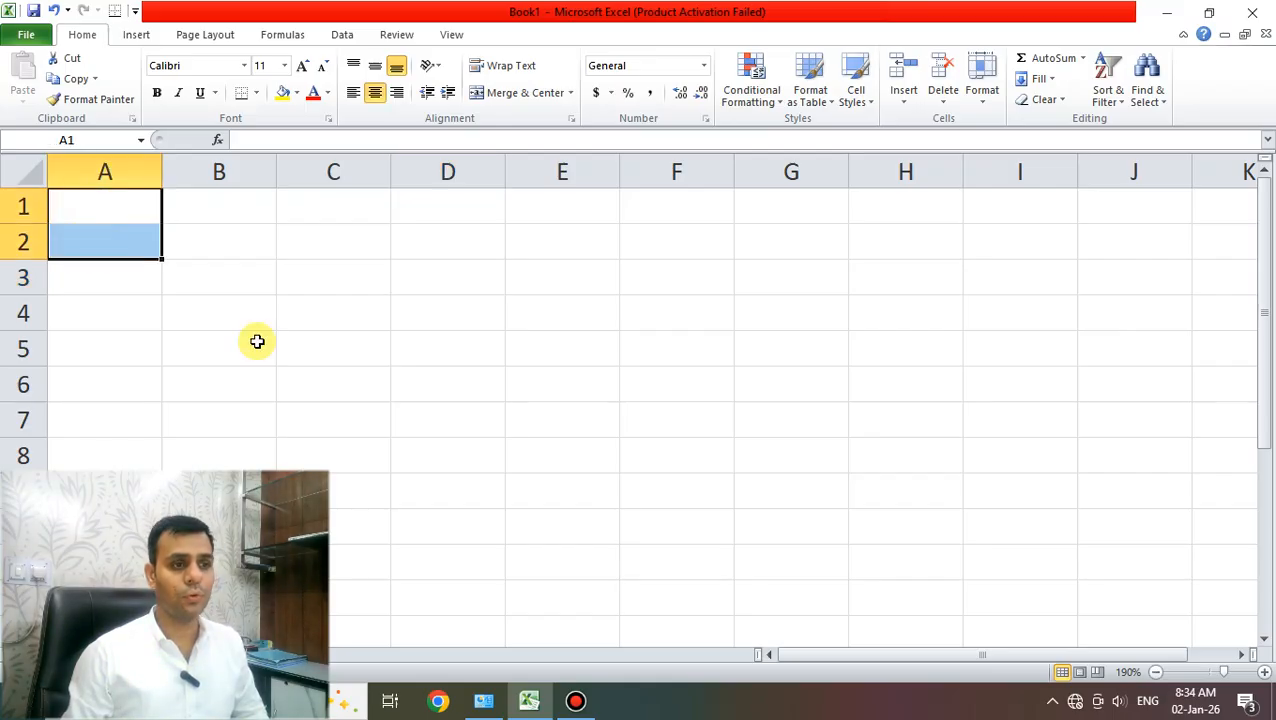
- Merge A1:A2, label it WORKER NAME, and widen column A to fit
click(510, 92)
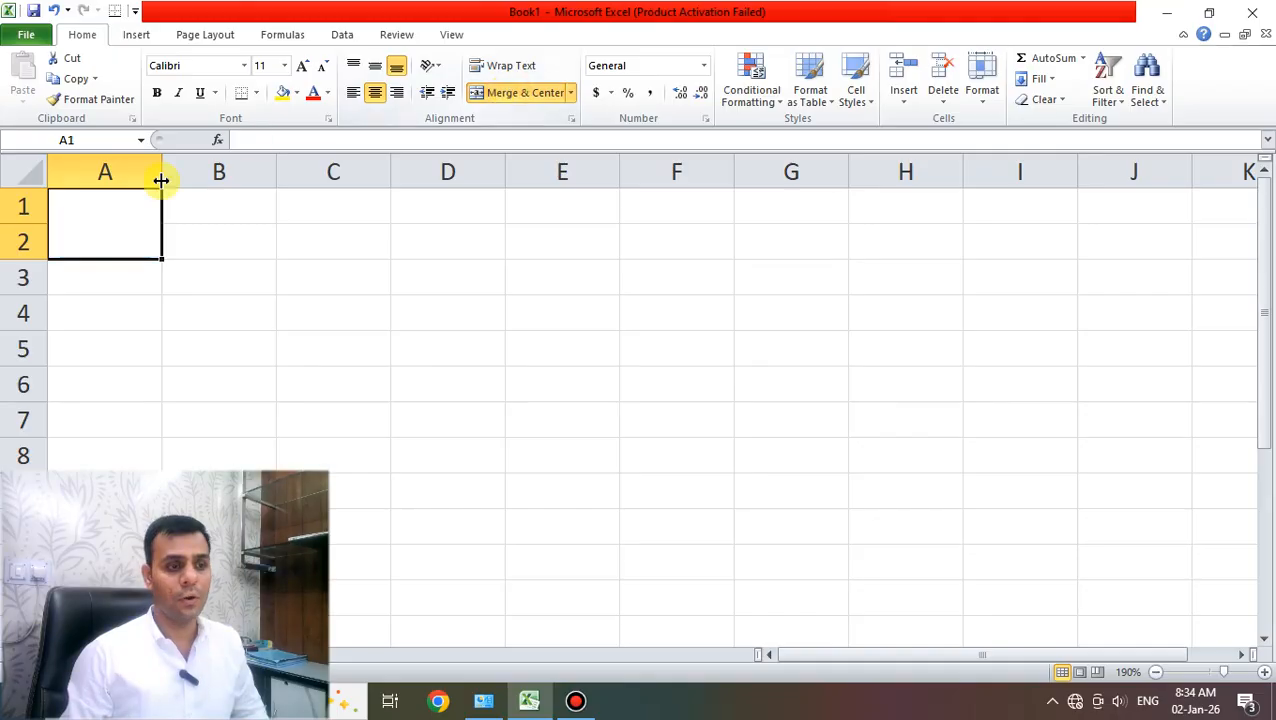
text(WORK)
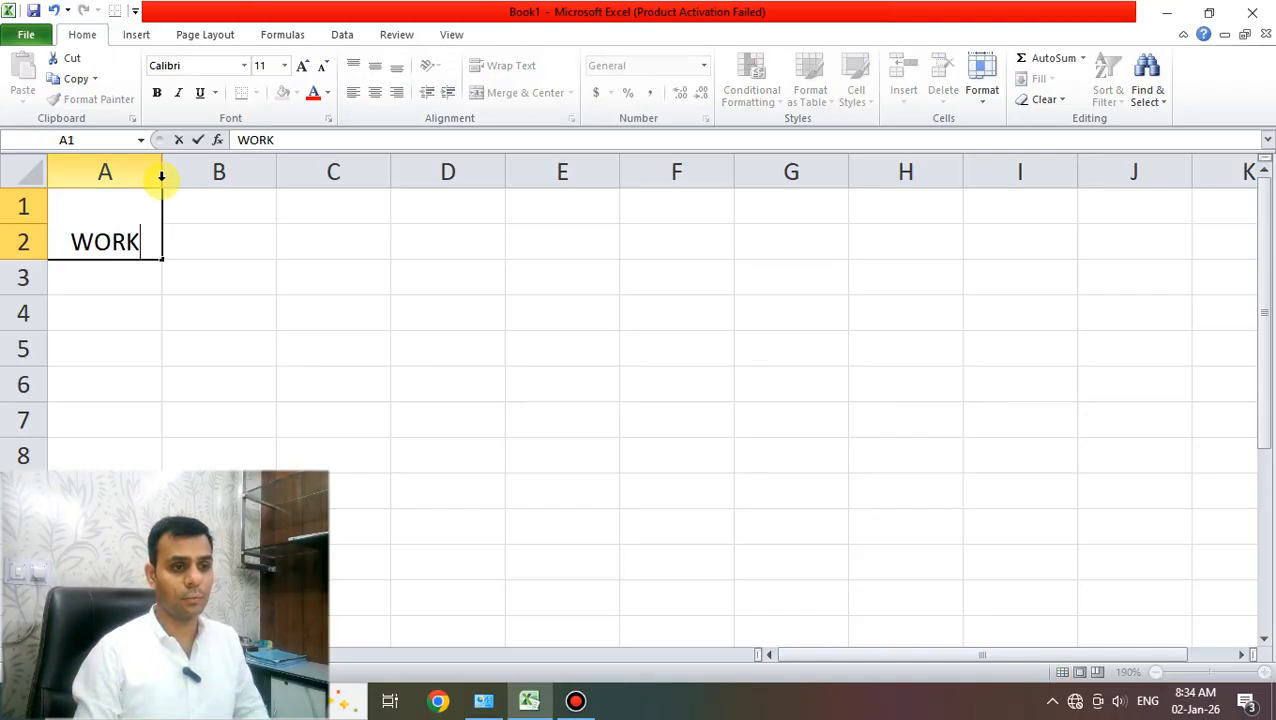
text(ER NAM)
key(Return)
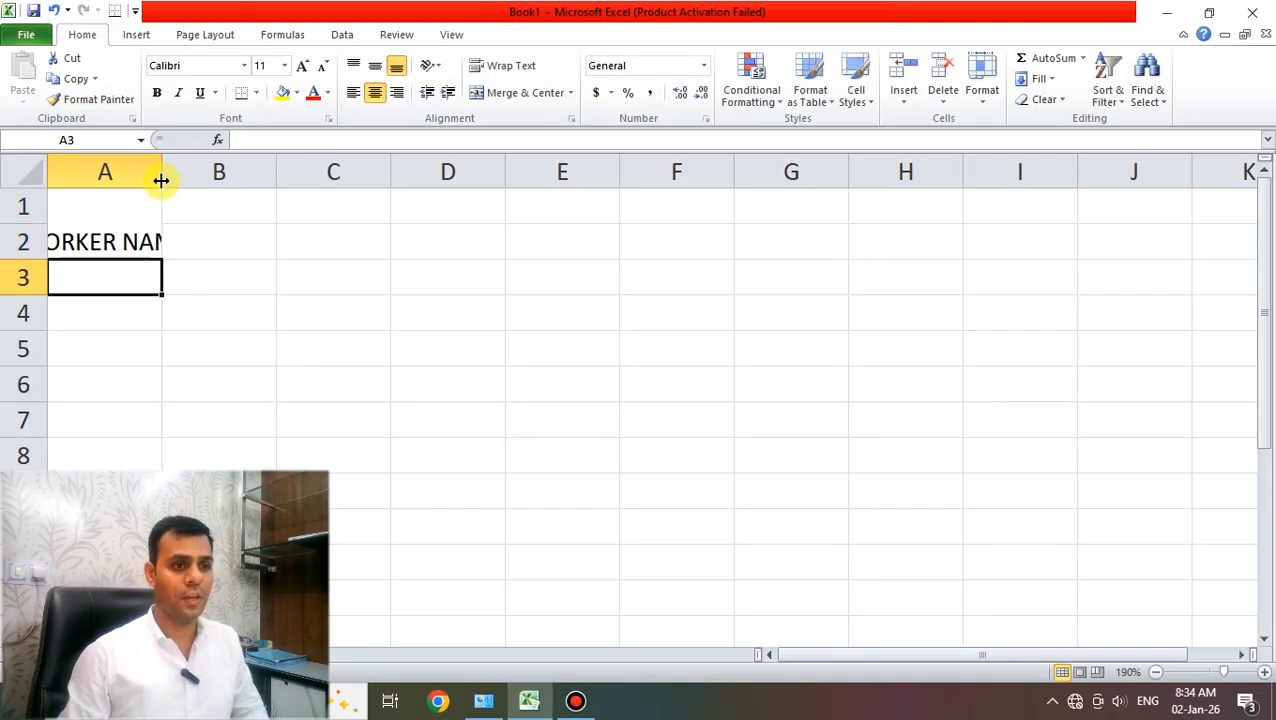
drag(161, 179, 268, 216)
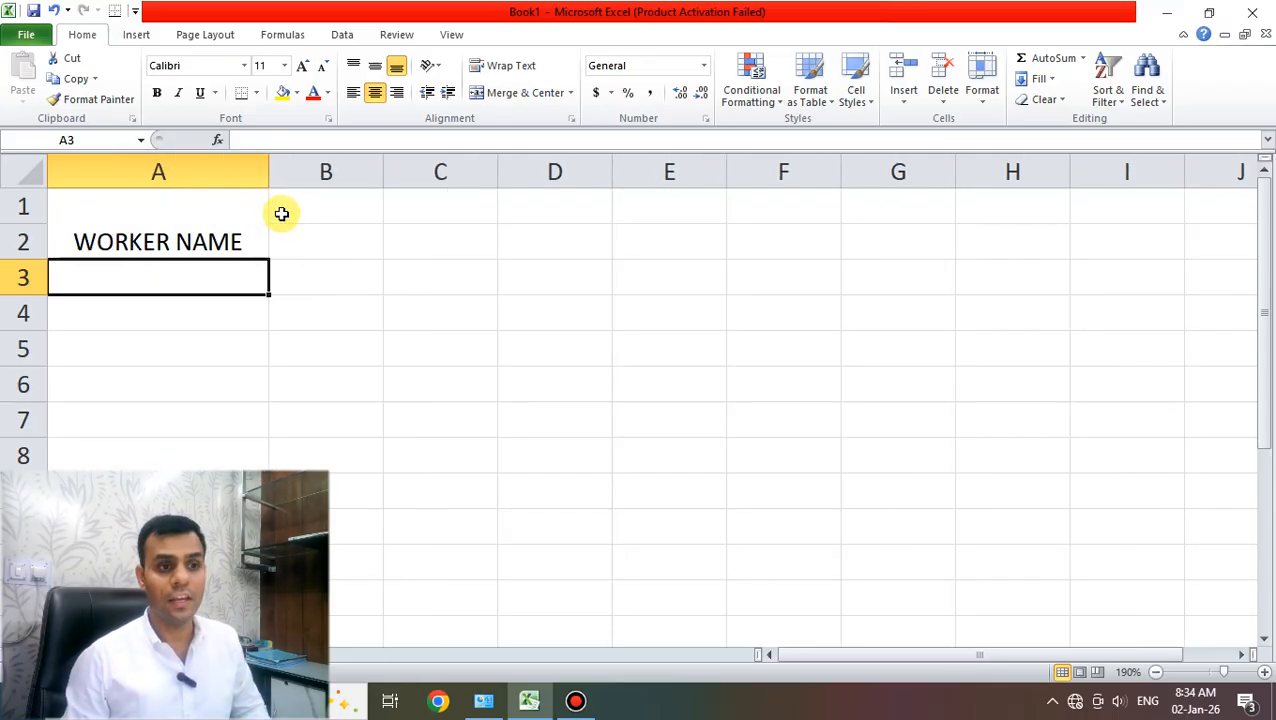
- Enter the date 1-April-26 in B1 so it shows 01-Apr-26
click(316, 211)
text(1)
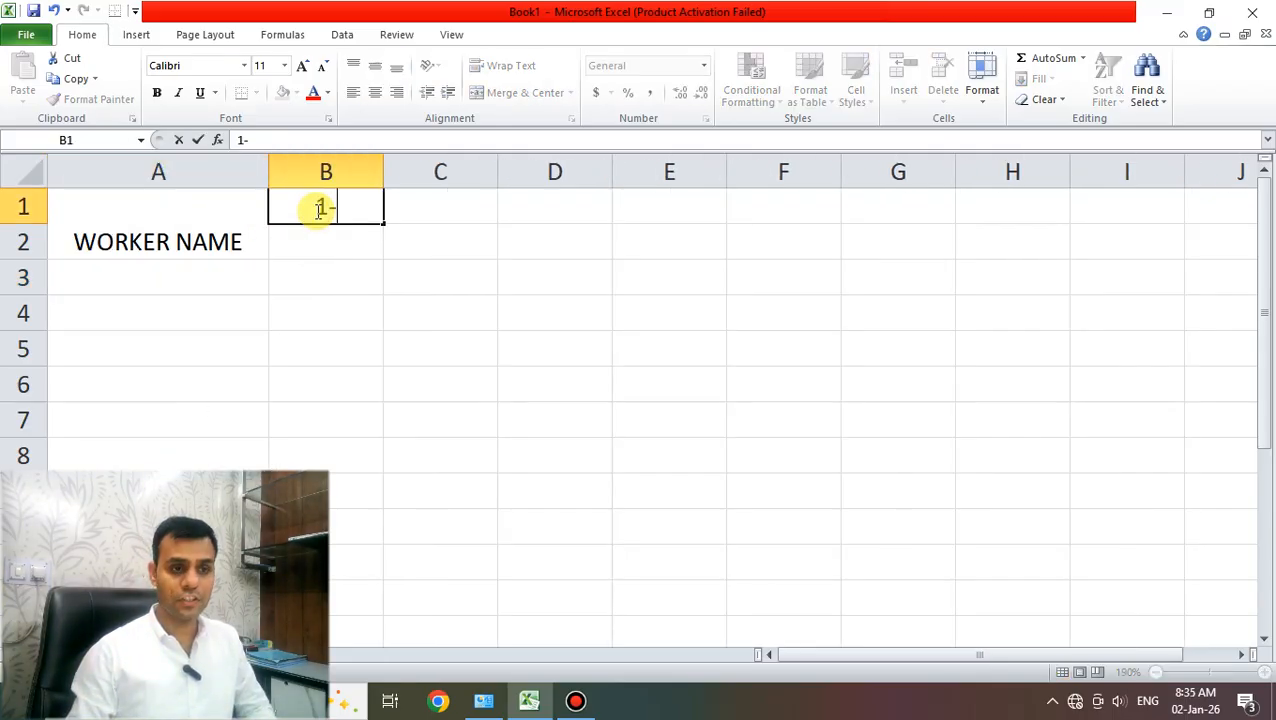
text(-APRIL-)
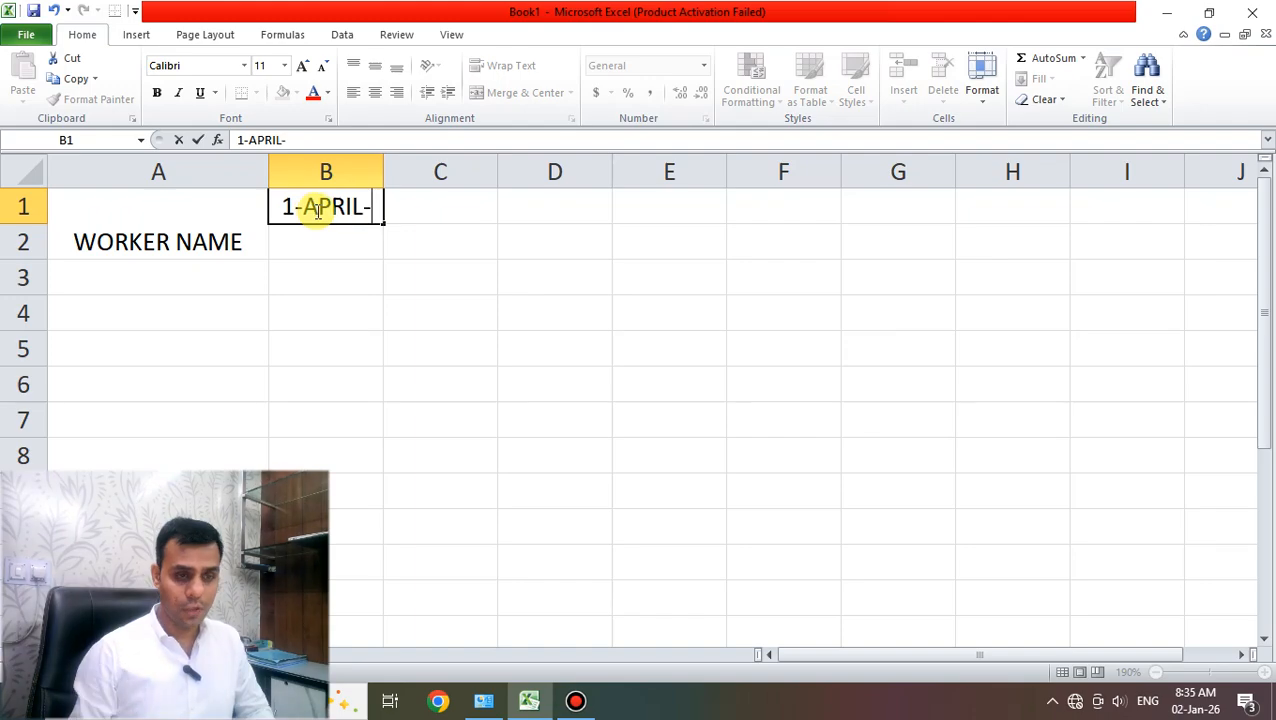
text(26)
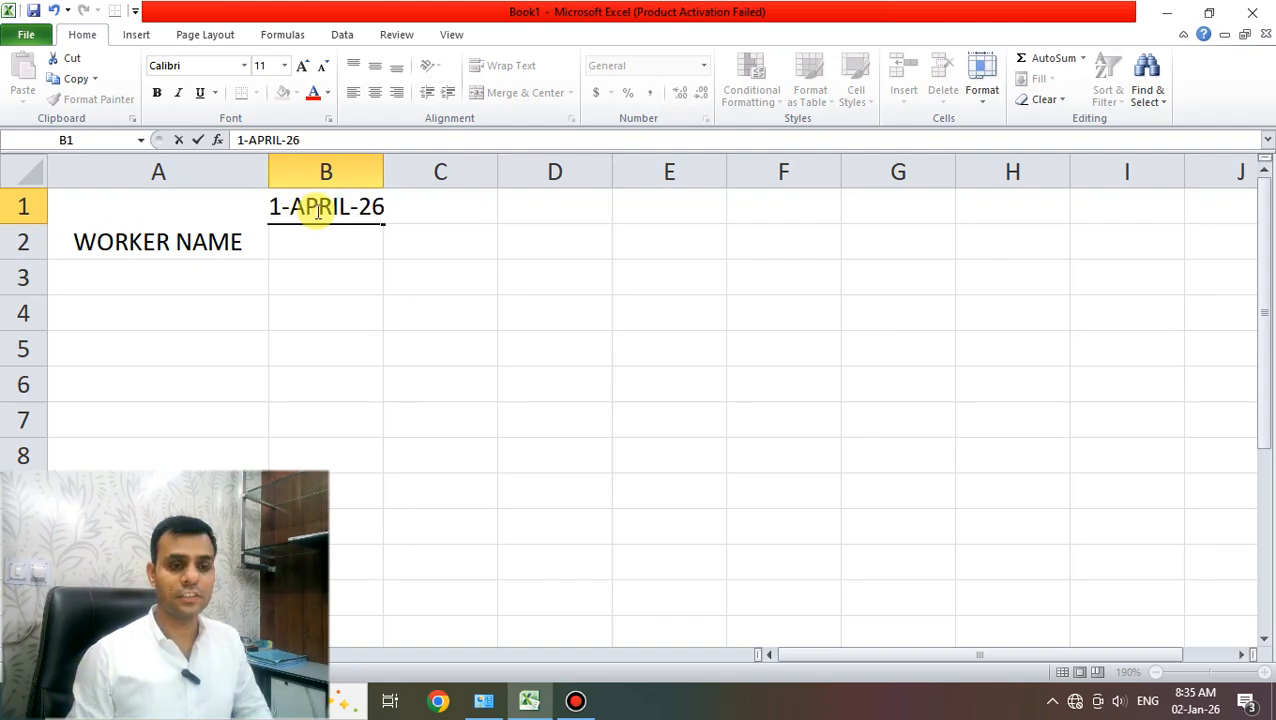
key(Return)
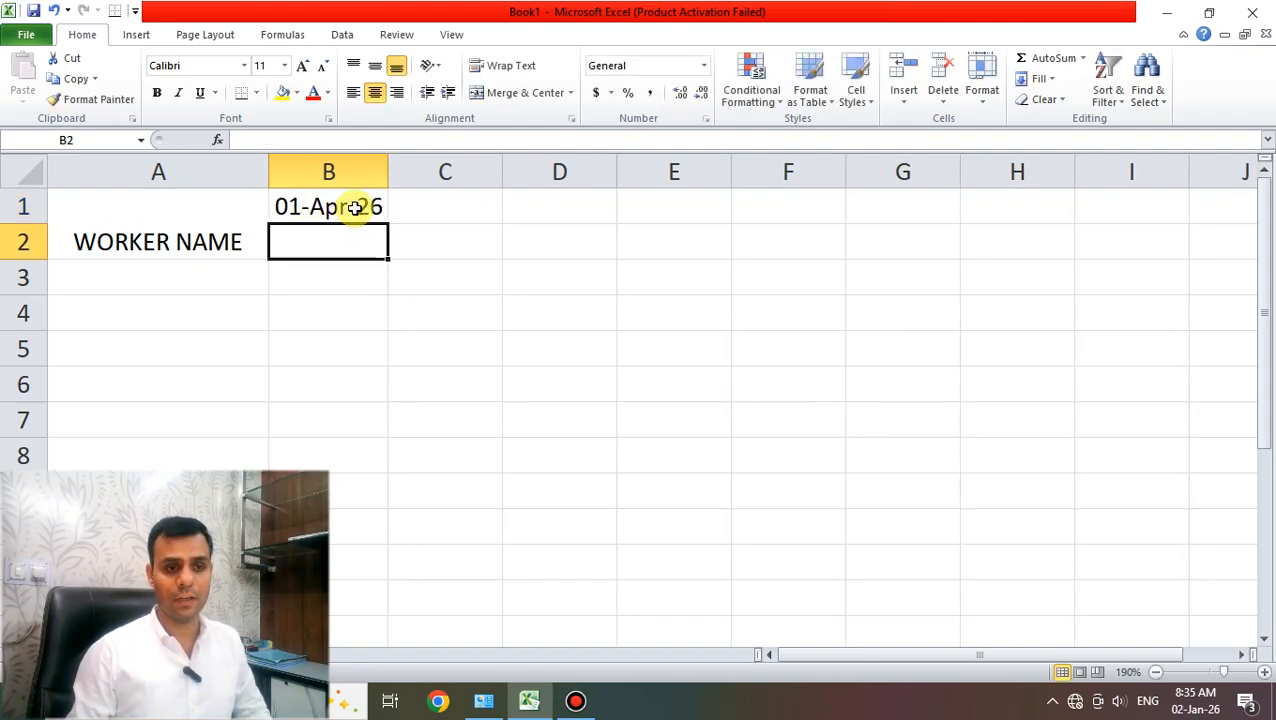
click(355, 207)
- Enter =TEXT(B1,"DDDD") in B2 so it shows Wednesday
click(356, 246)
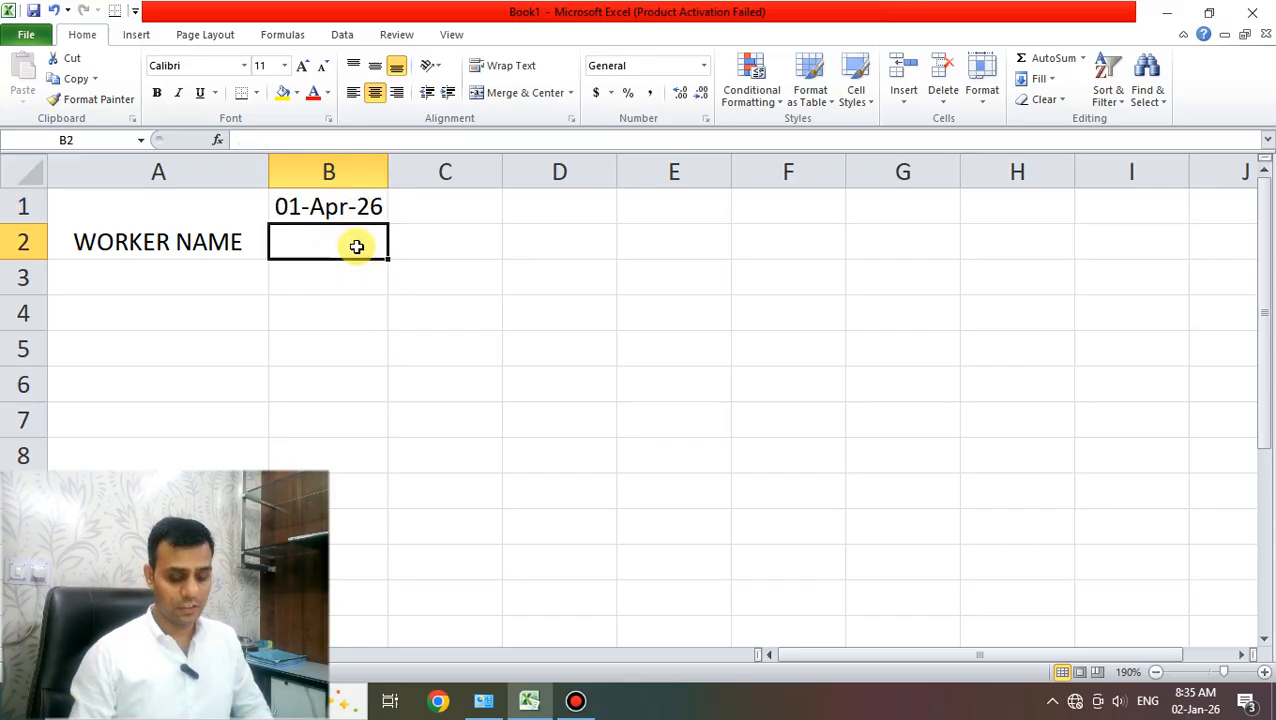
text(=TE)
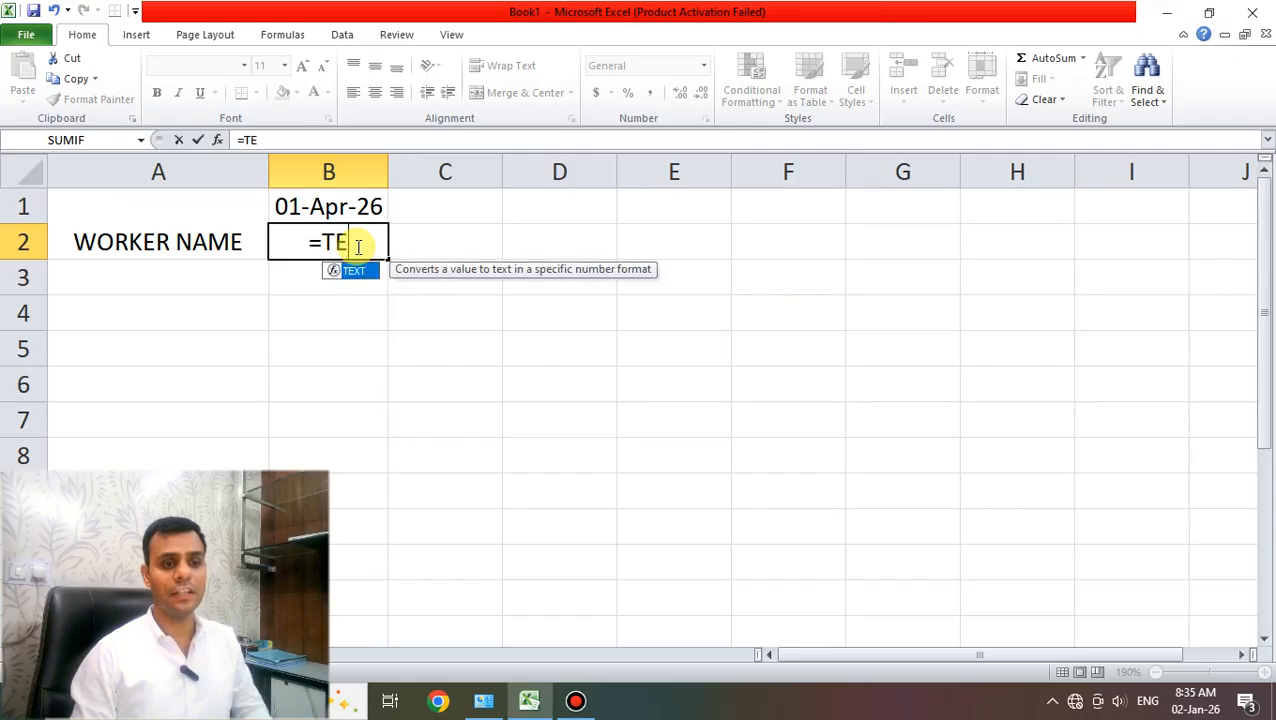
key(Tab)
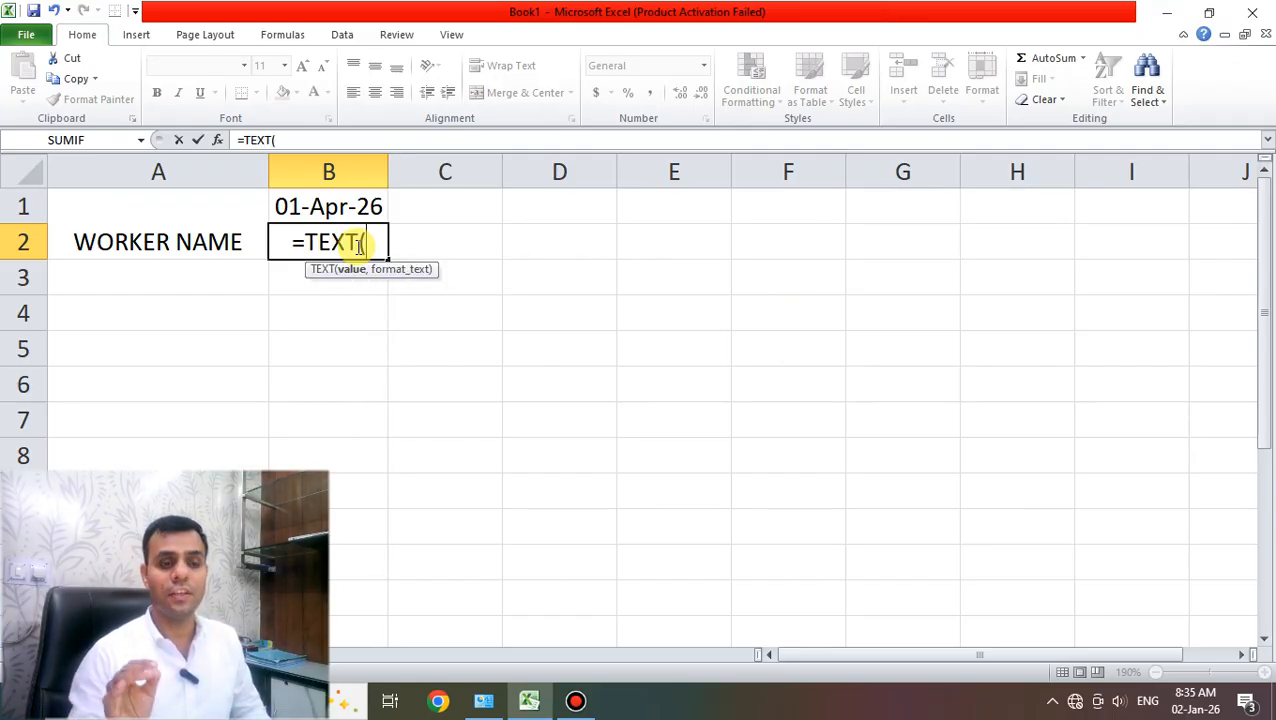
key(Return)
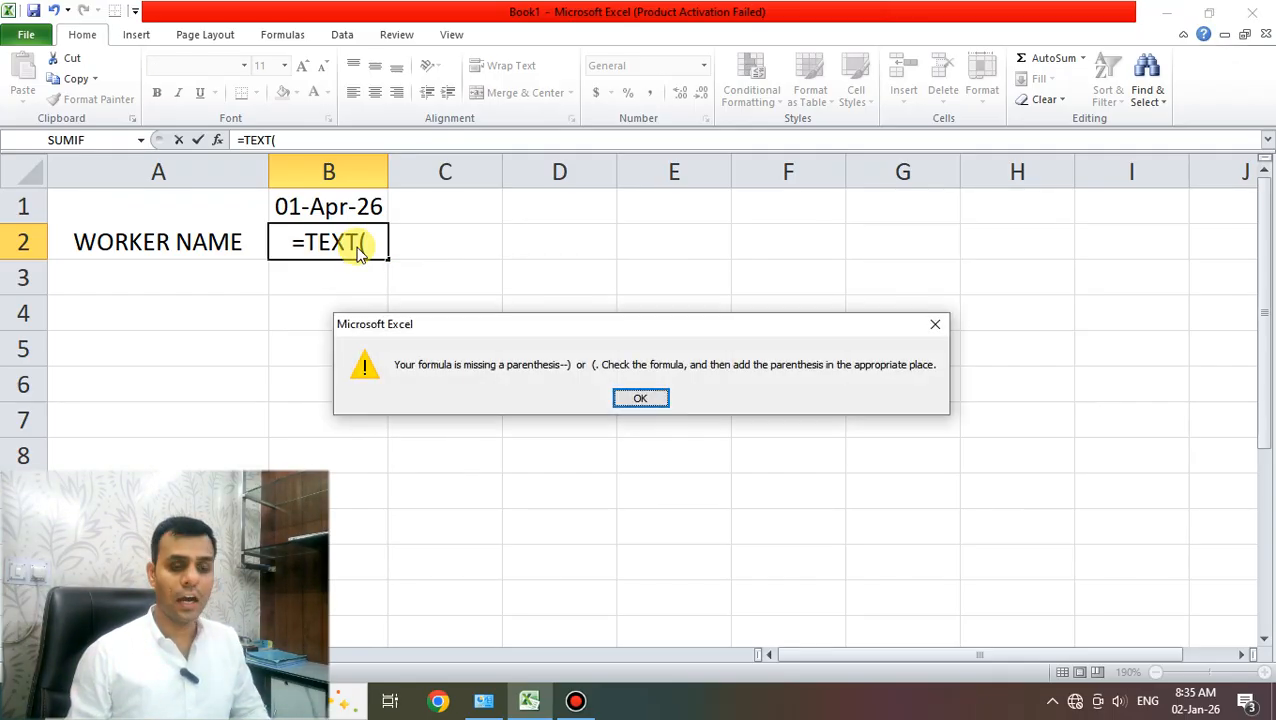
click(660, 399)
click(383, 242)
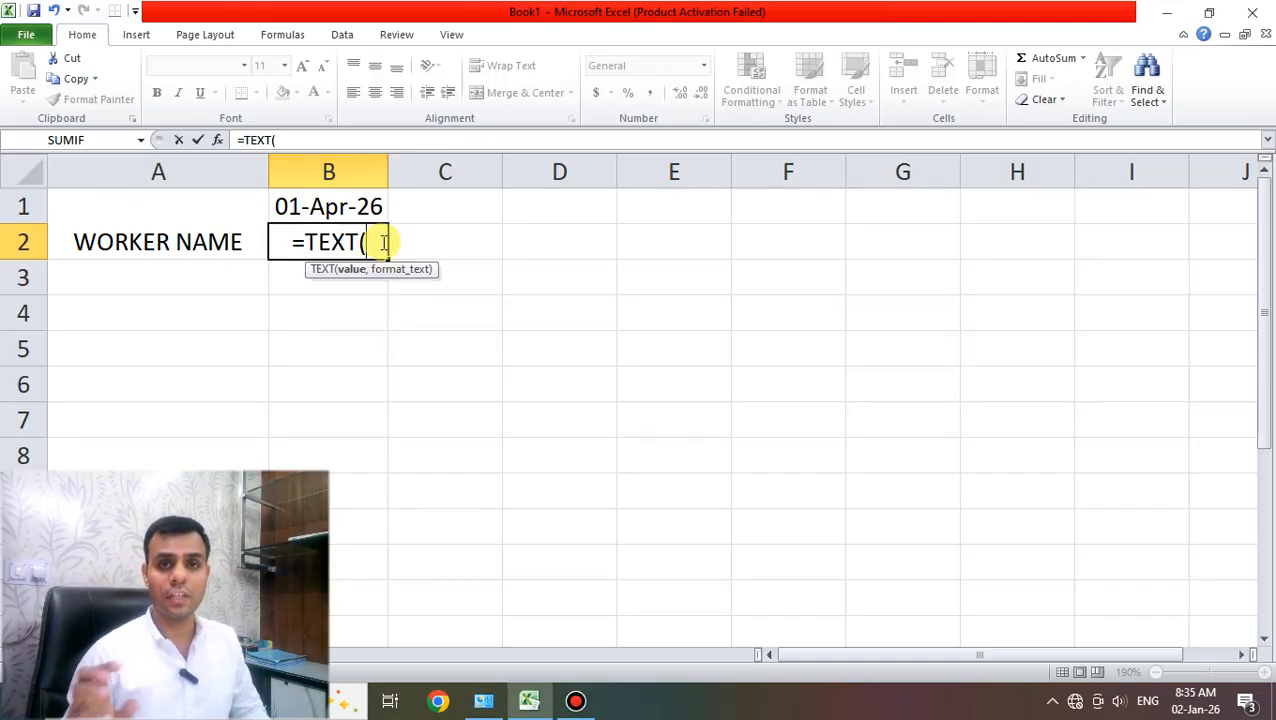
click(344, 210)
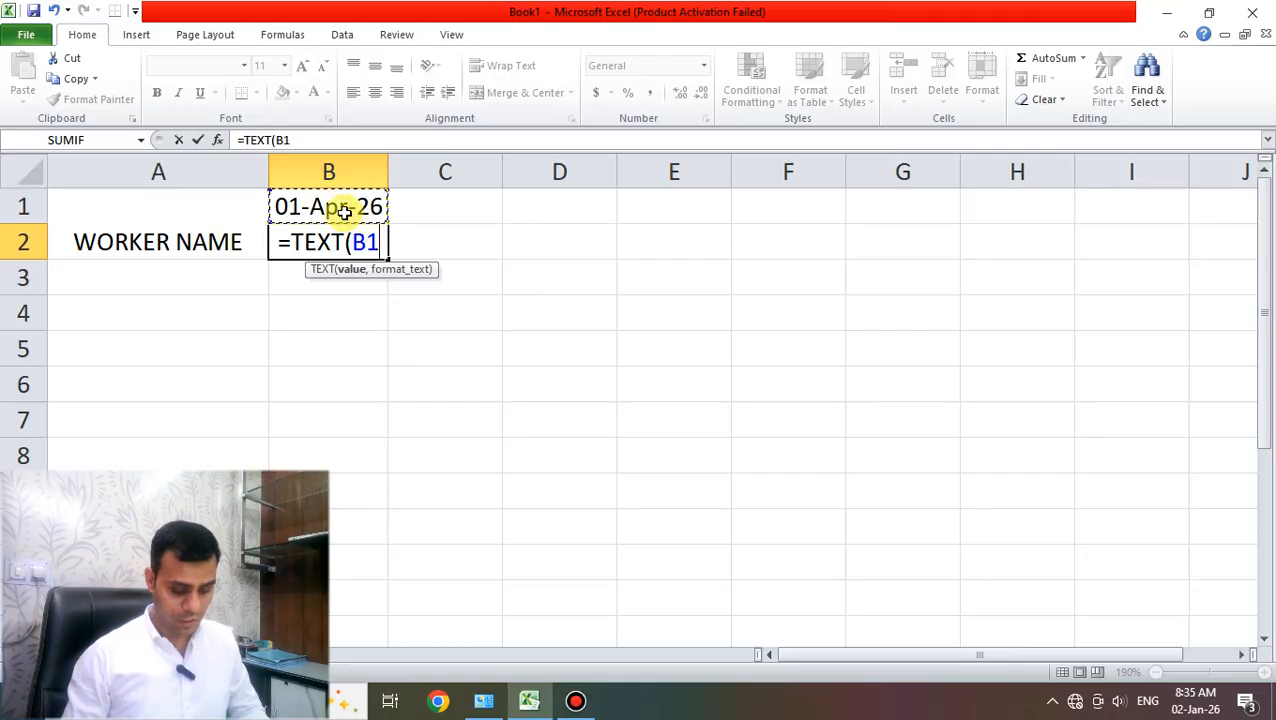
text(,")
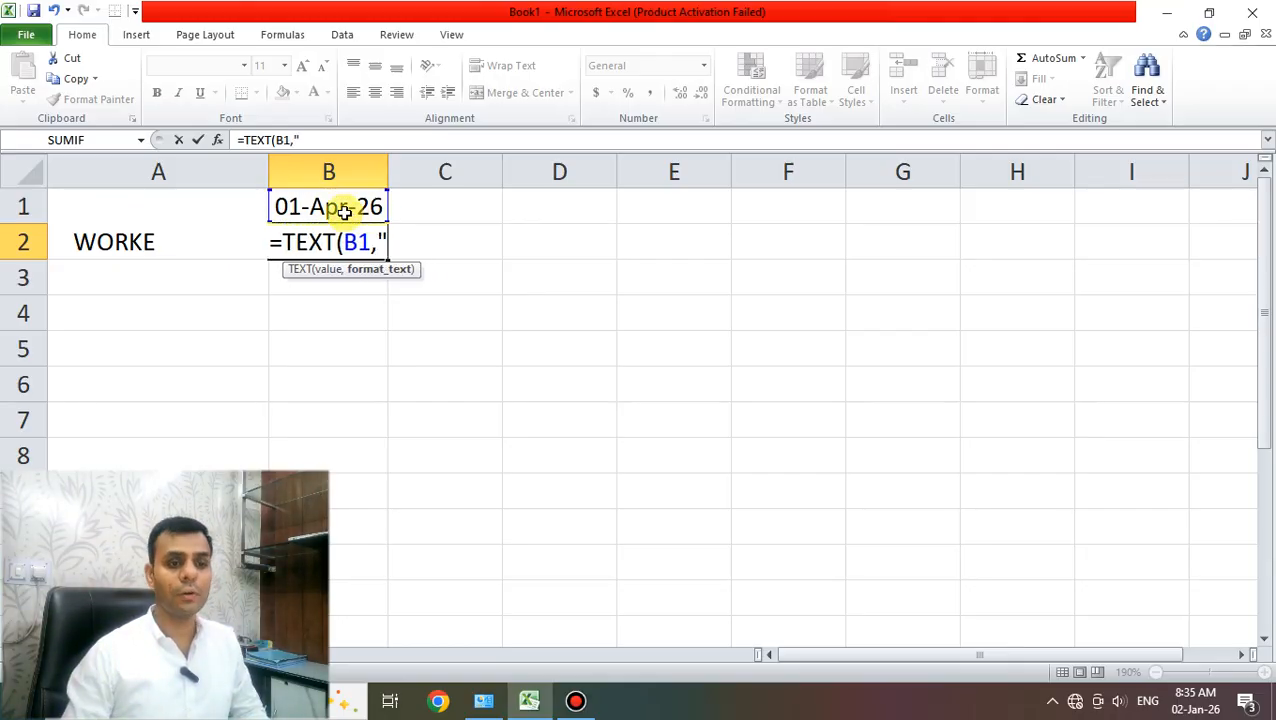
text(DDDD")
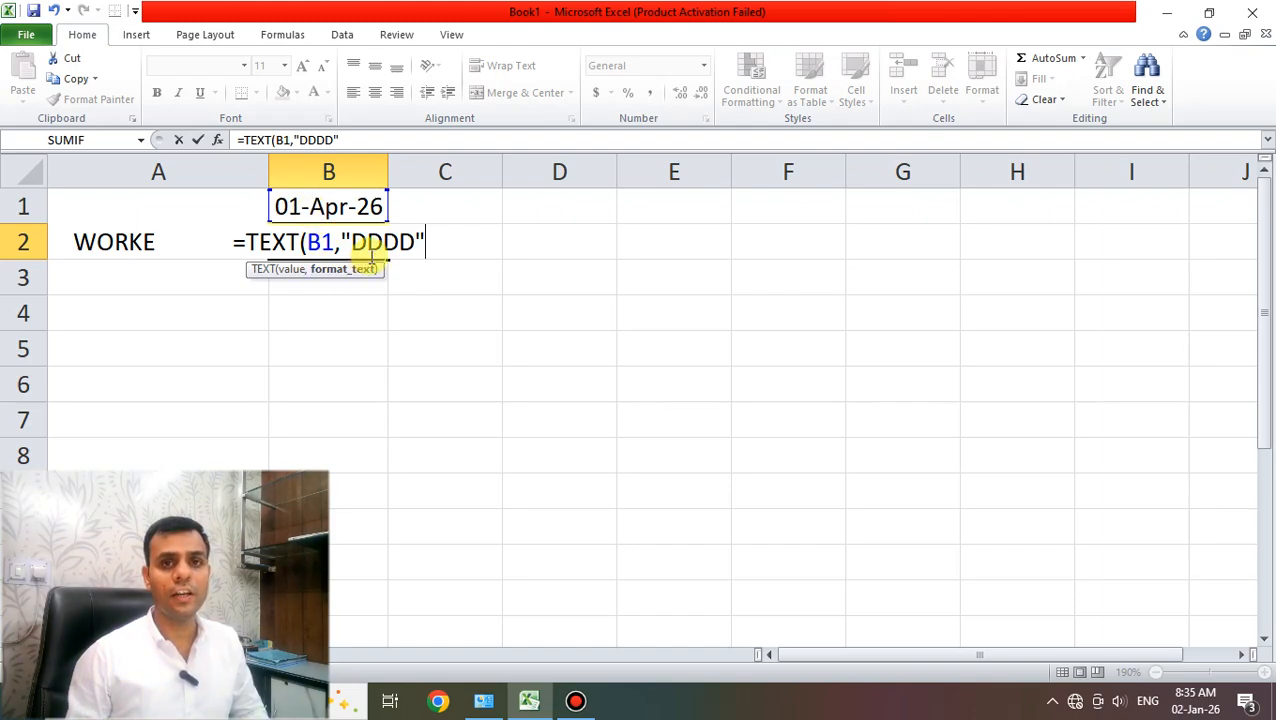
key(Return)
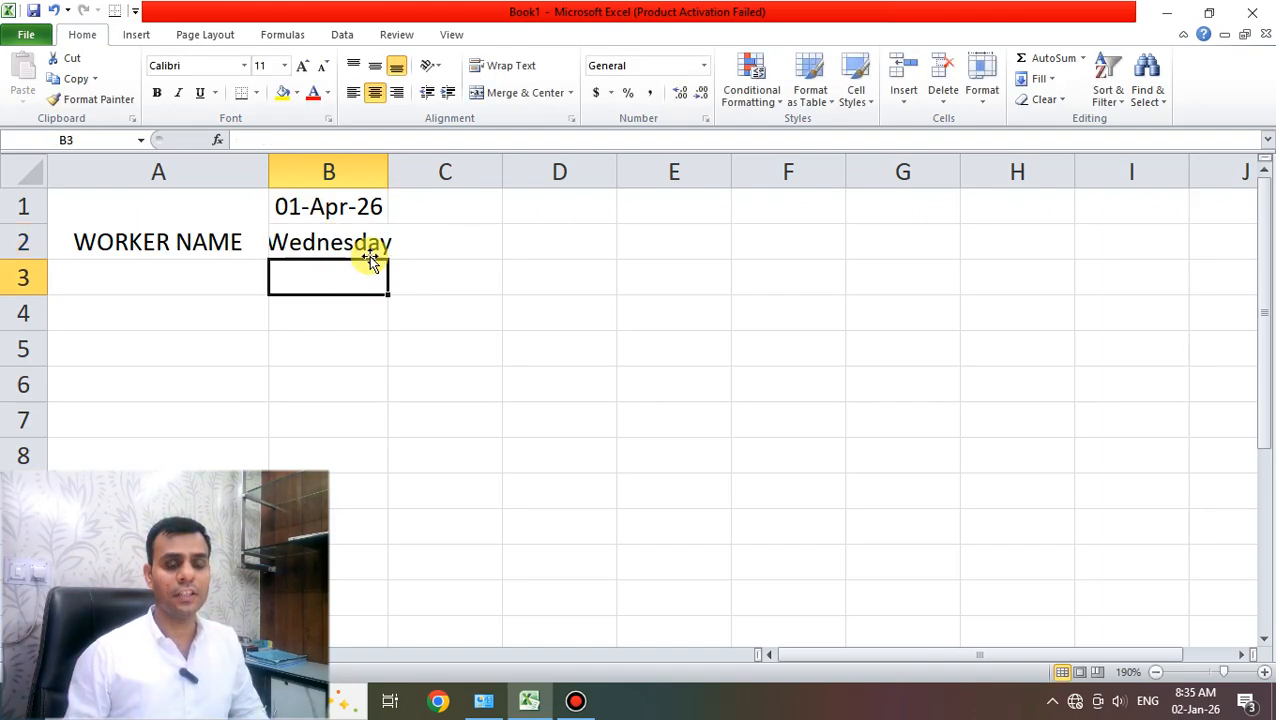
- Check the date and weekday cells and select B1:B2
click(340, 207)
drag(342, 209, 342, 241)
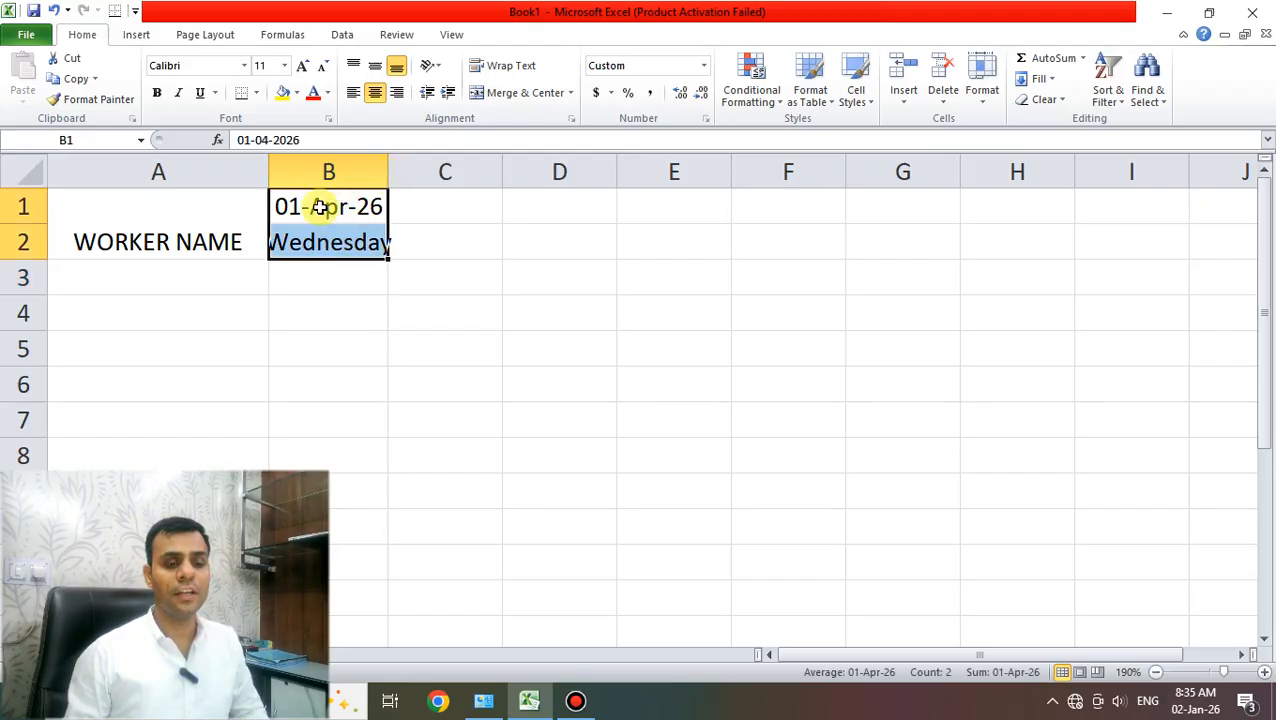
click(321, 207)
click(328, 242)
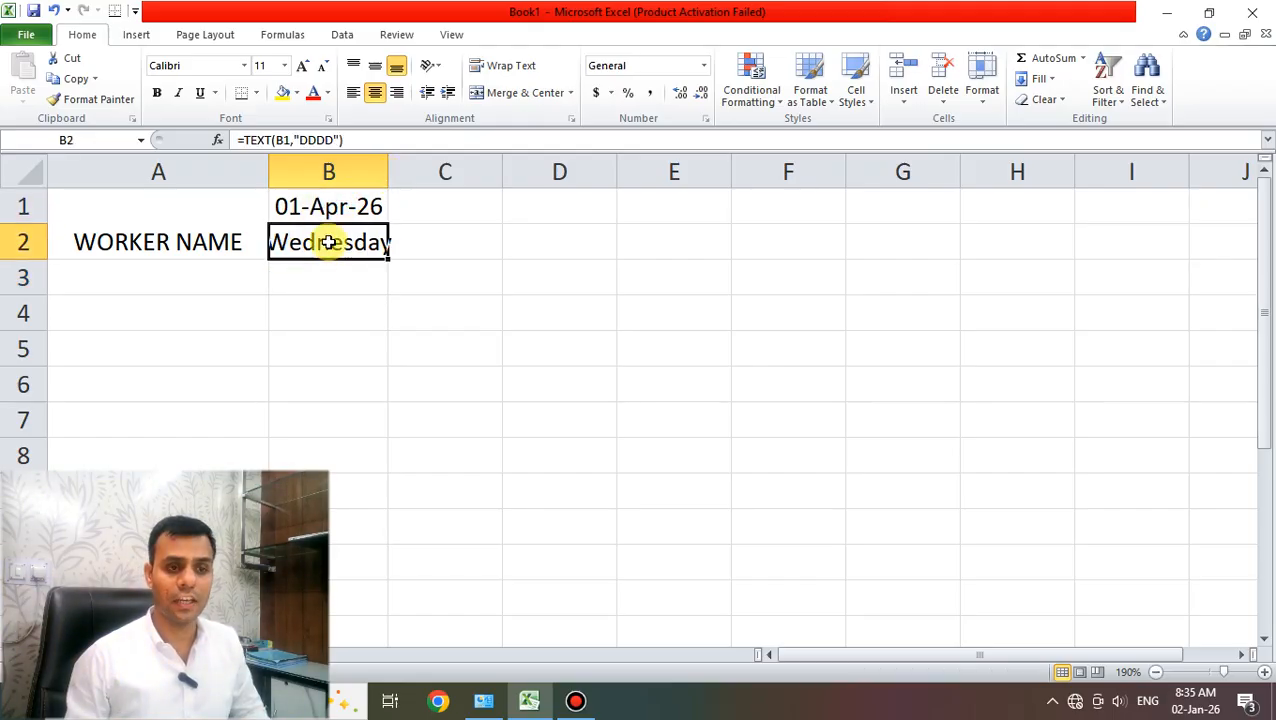
drag(328, 210, 336, 240)
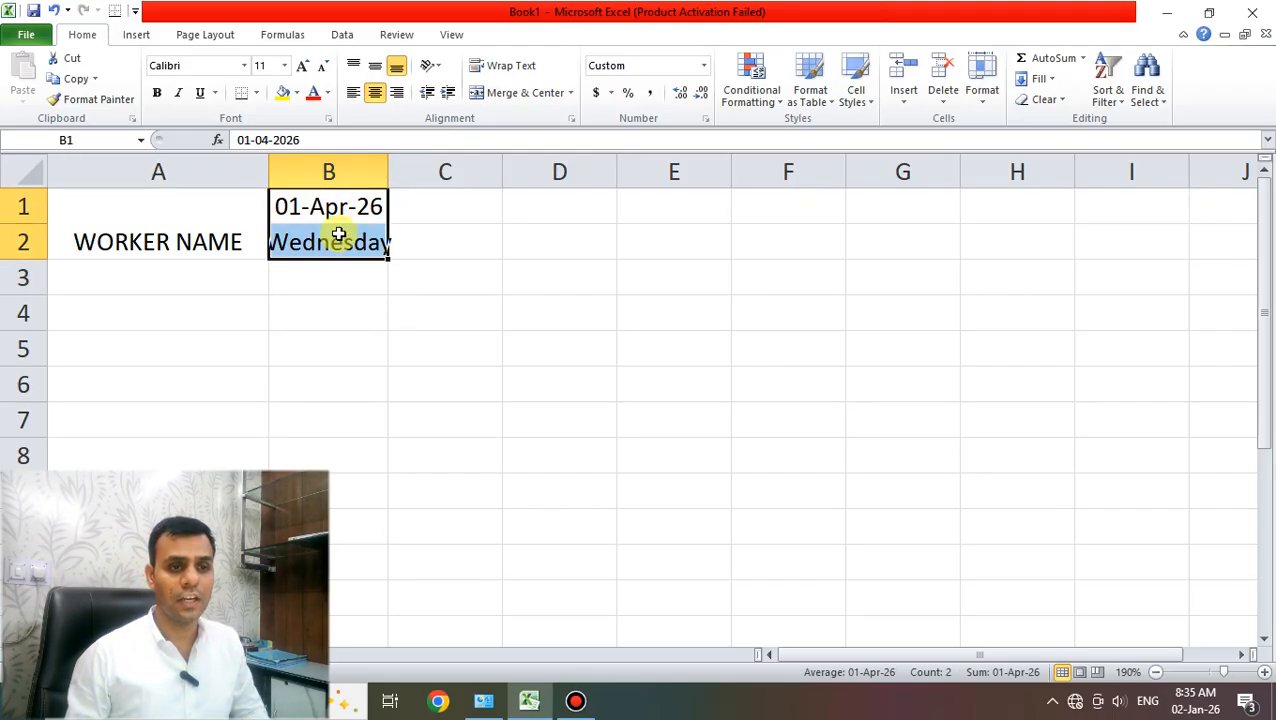
- Centre B1:B2 vertically, rotate its text upward, and bring up the Bandicam window
click(372, 70)
click(375, 96)
click(375, 96)
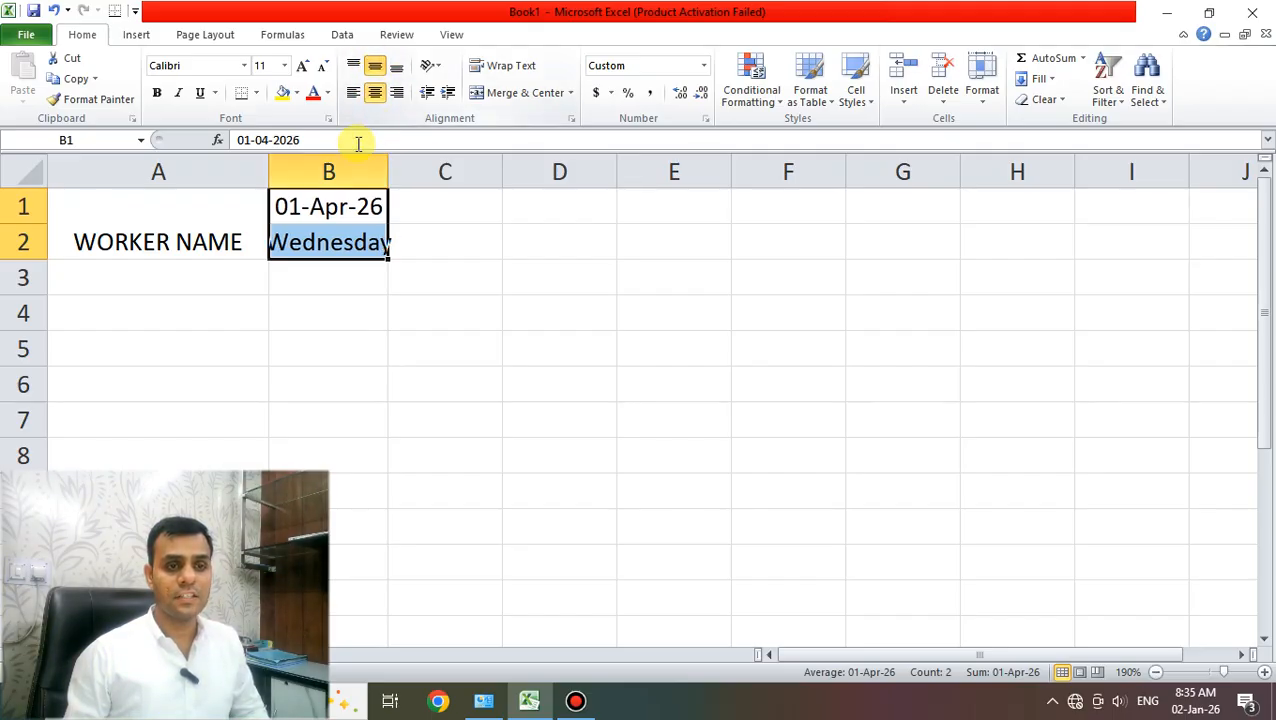
click(430, 66)
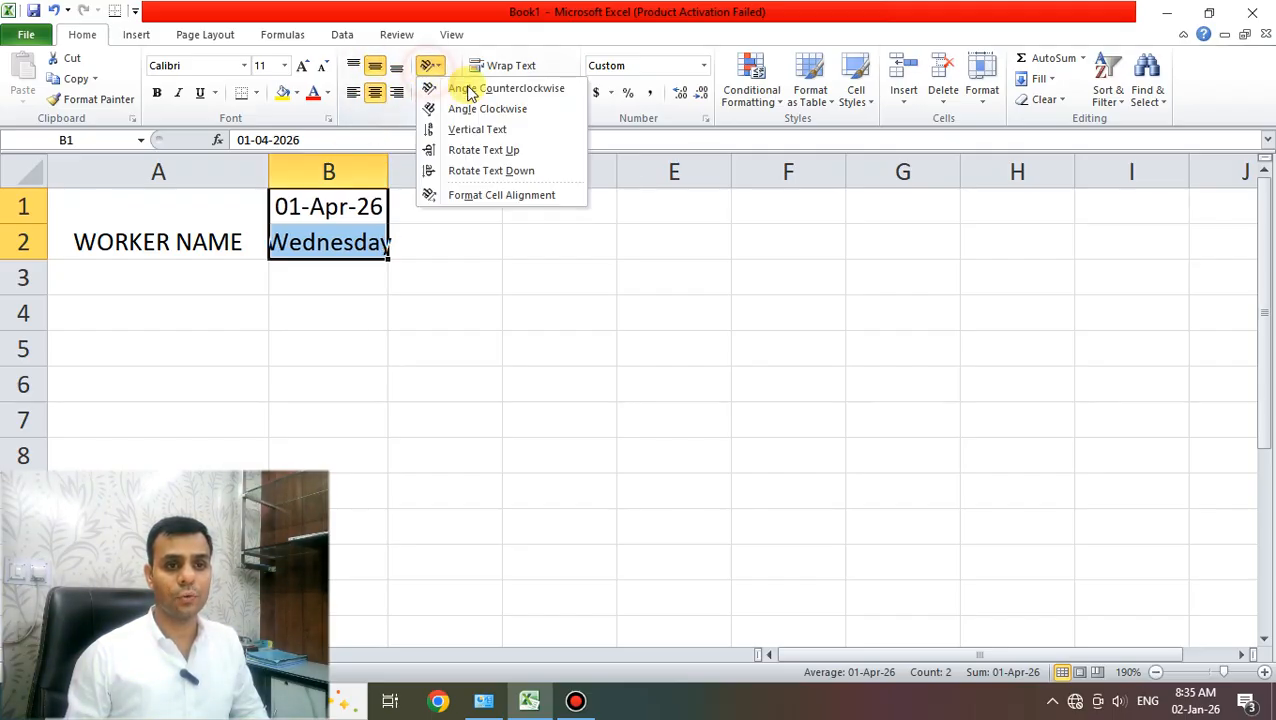
click(460, 150)
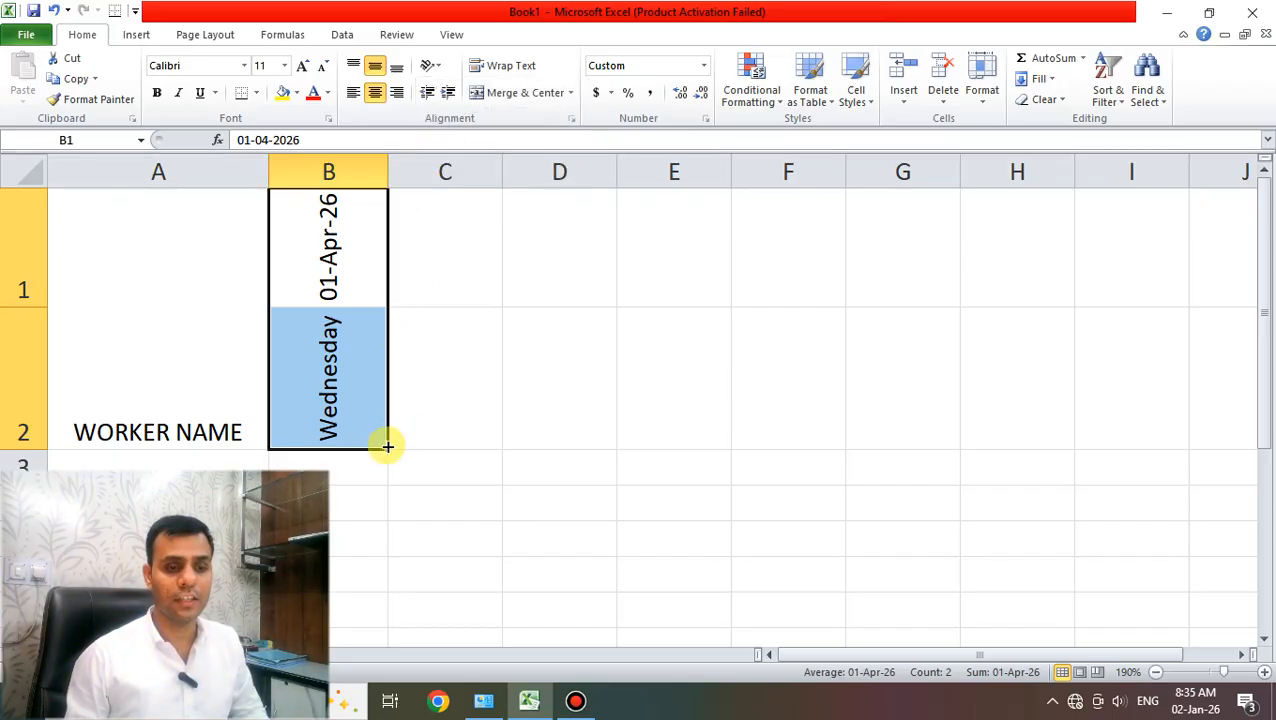
click(575, 699)
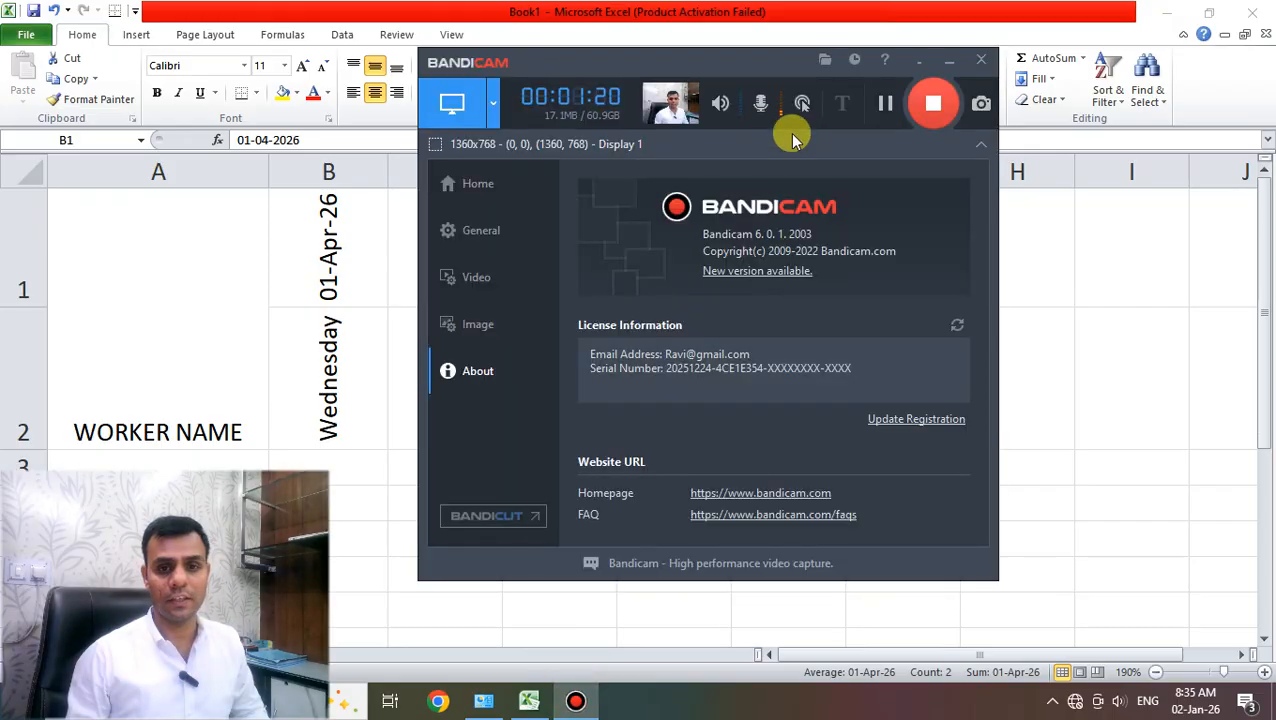
- Minimize Bandicam to return to the Excel attendance sheet
click(950, 60)
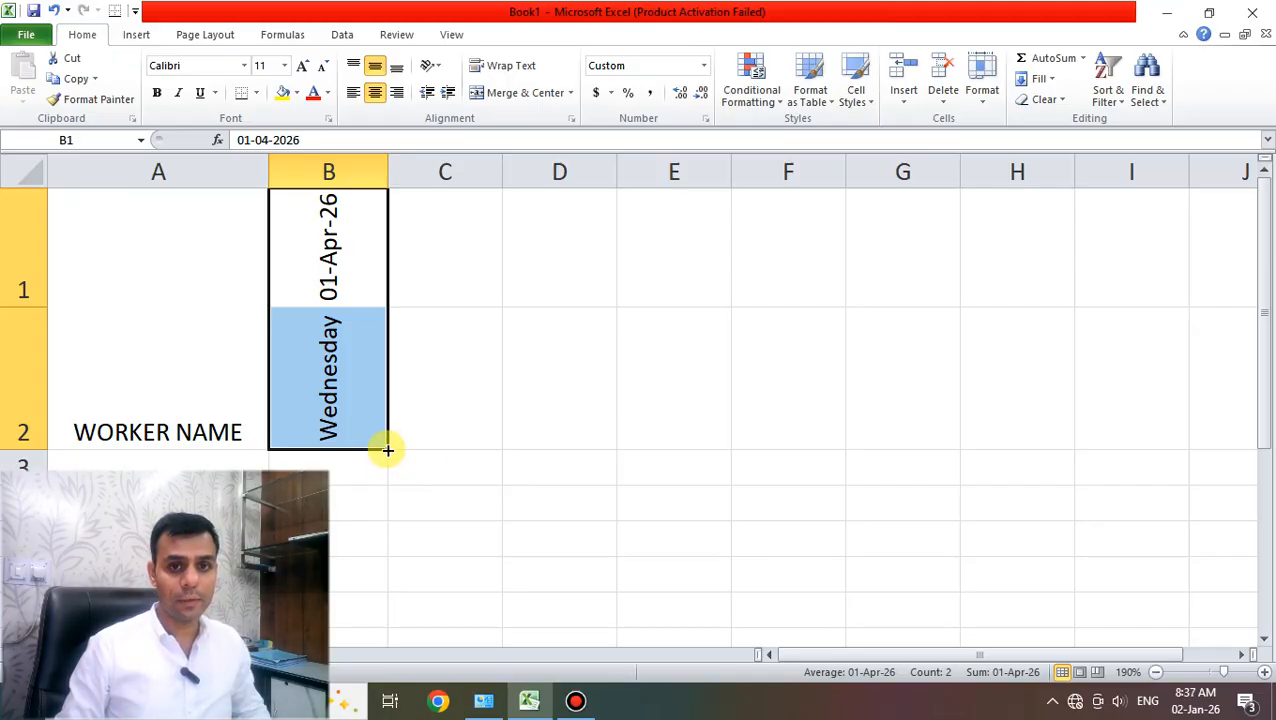
- Fill the dates and weekdays across to 30-Apr-26 and autofit those column widths
drag(388, 450, 570, 399)
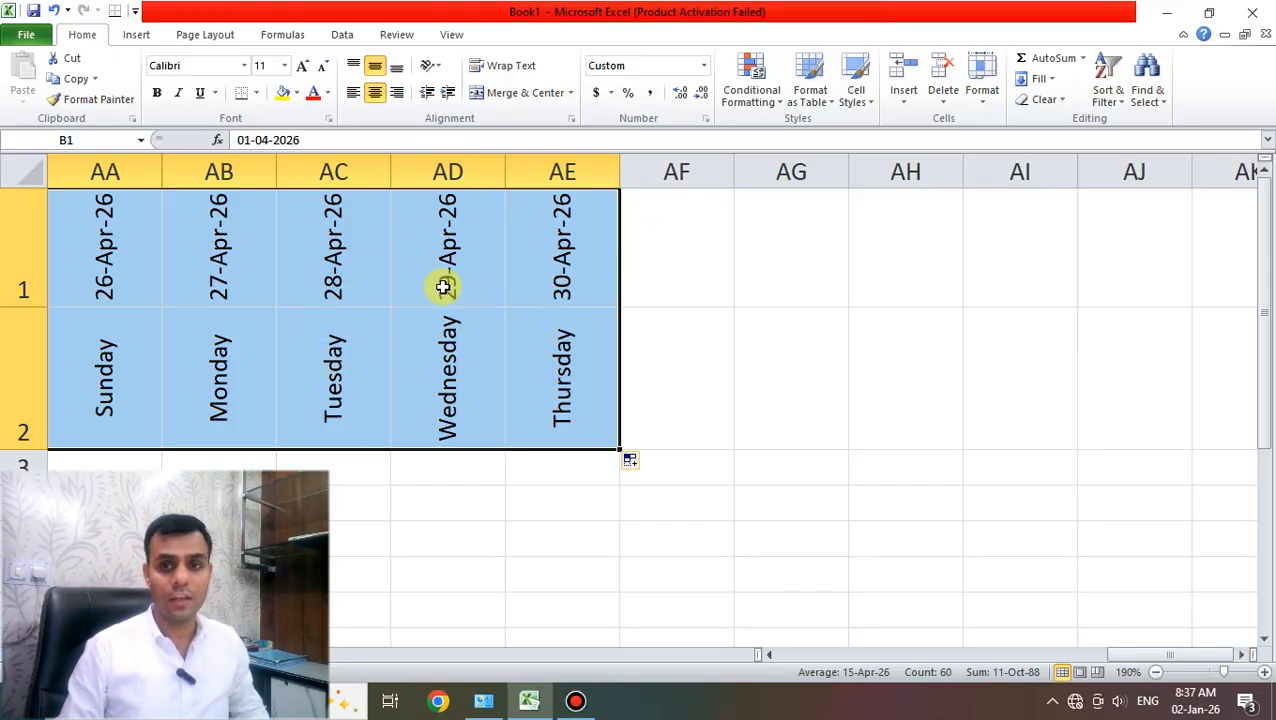
click(981, 100)
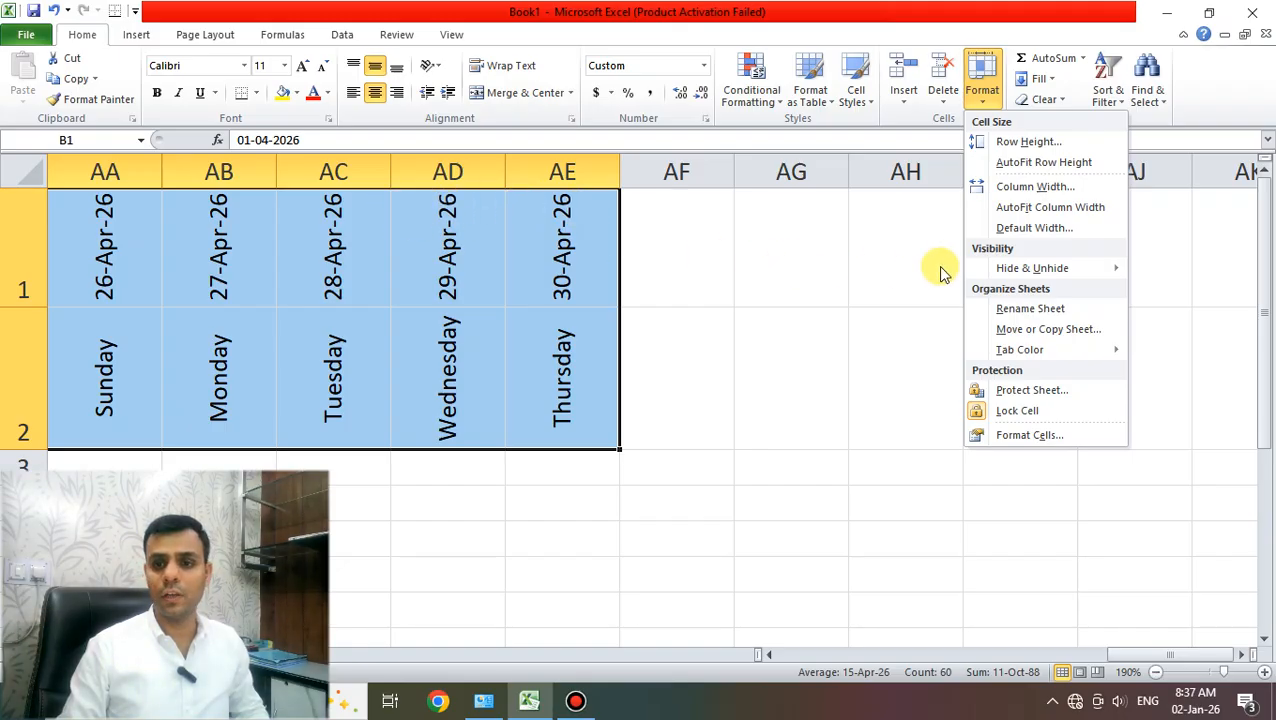
click(985, 212)
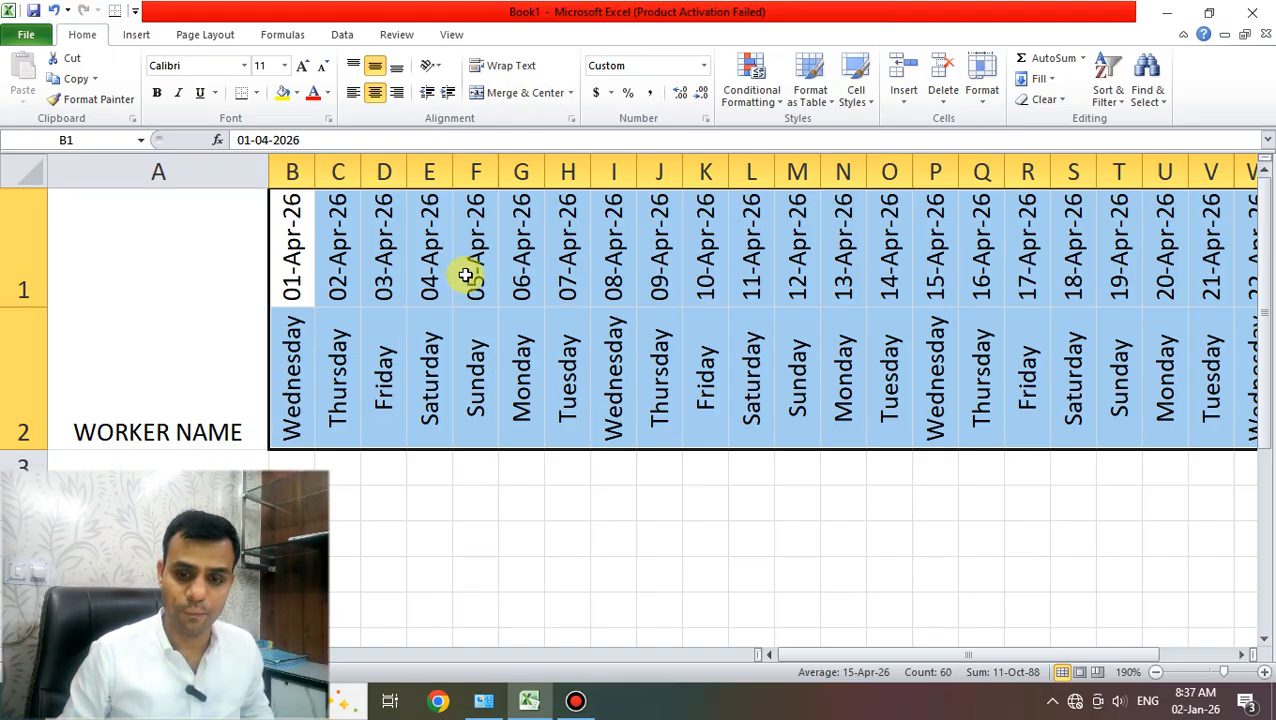
- Zoom out to reveal column AF and merge AF1:AF2
click(1155, 671)
click(1155, 671)
click(1155, 671)
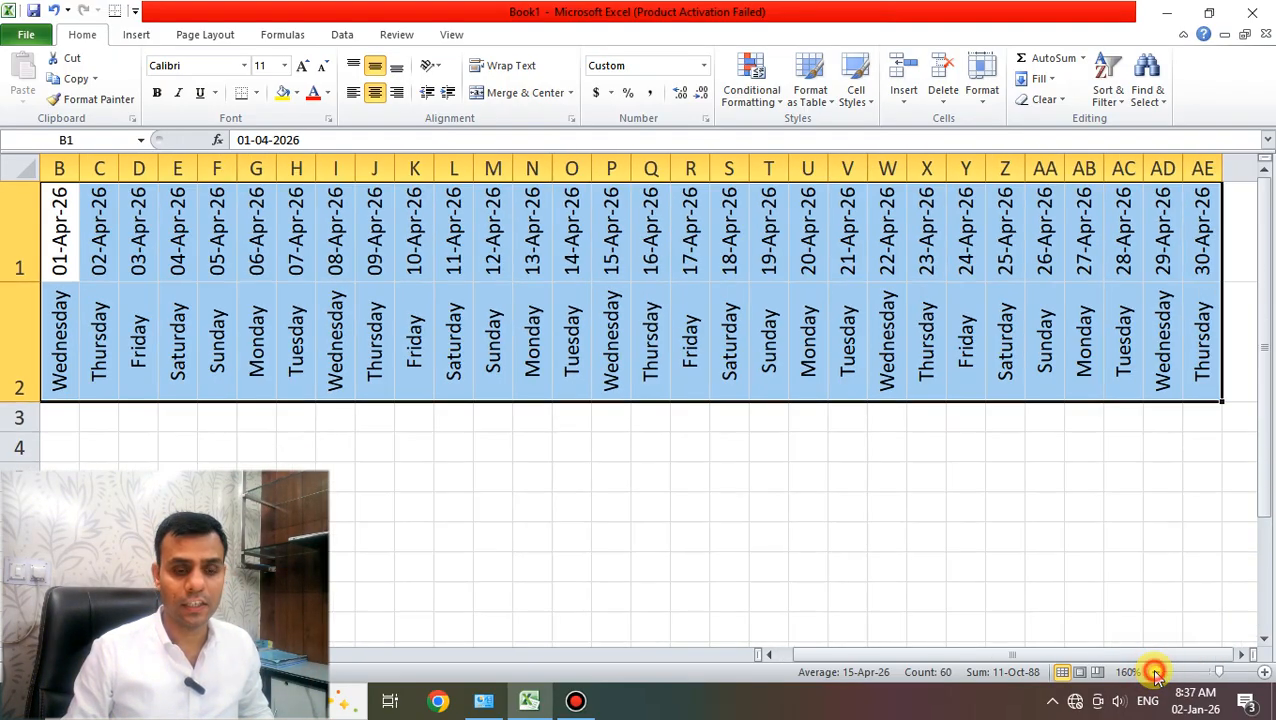
click(1155, 671)
click(1155, 671)
click(1156, 673)
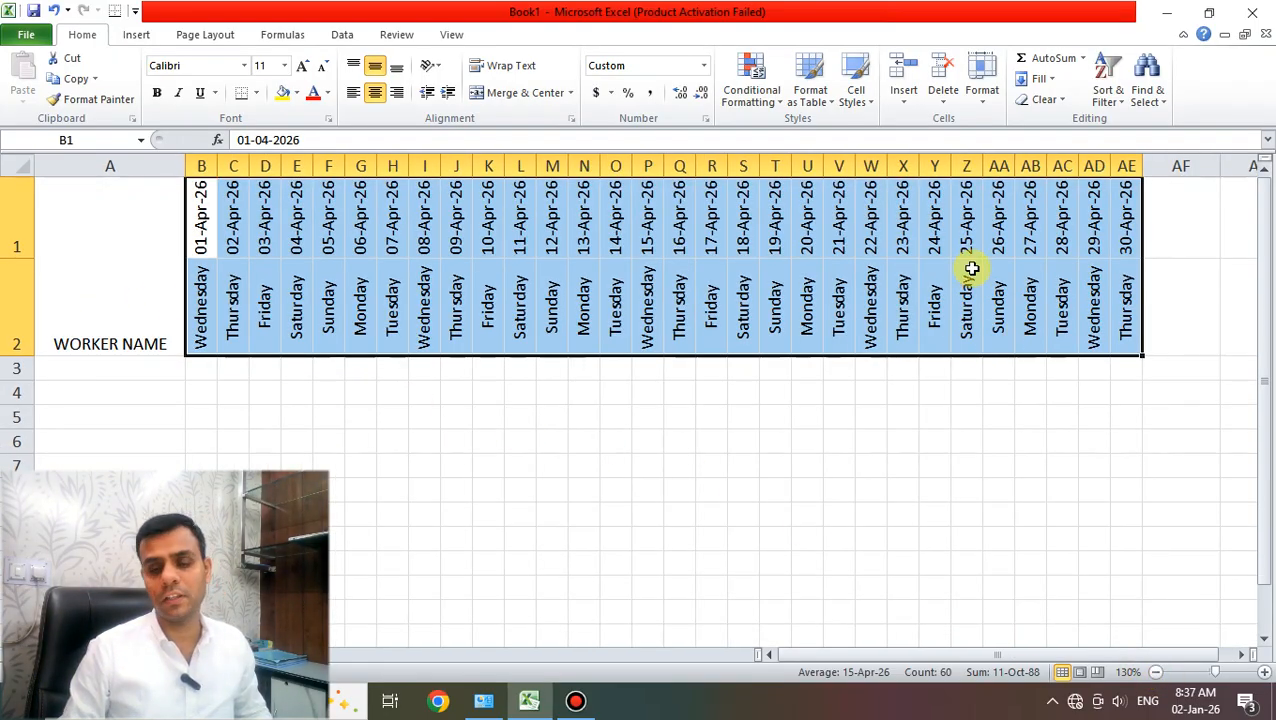
click(1155, 671)
drag(1099, 296, 1080, 212)
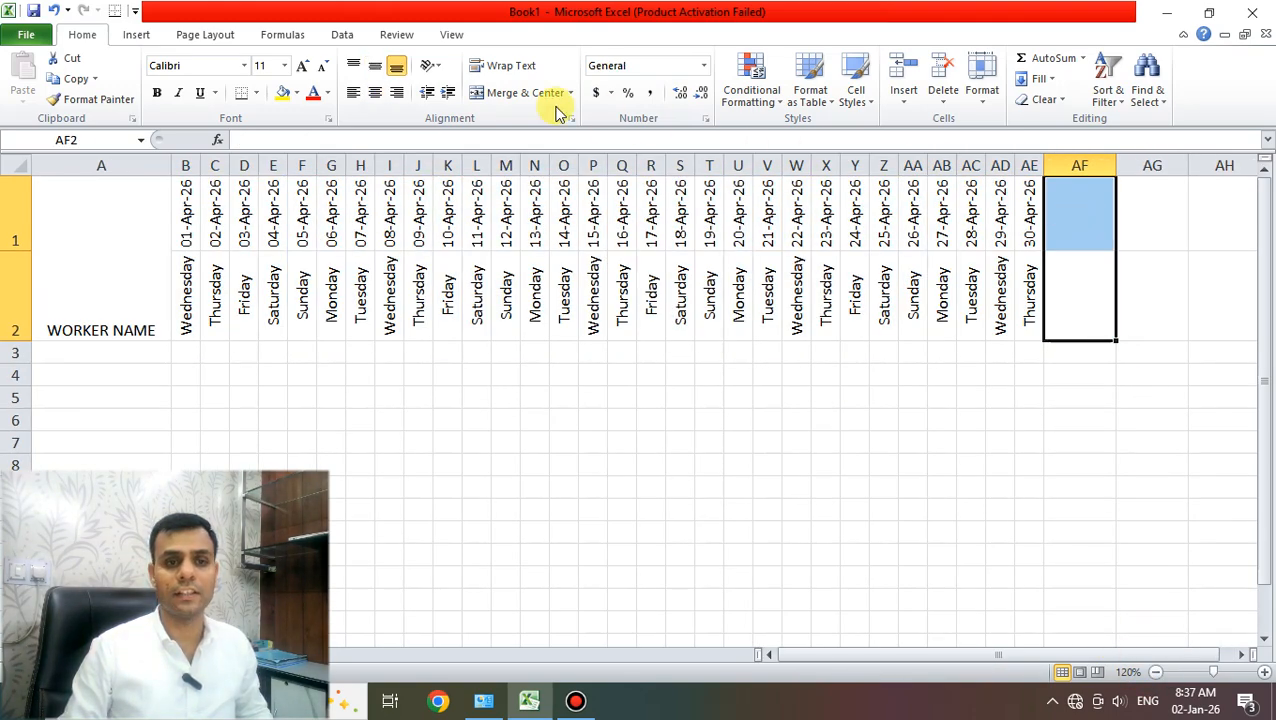
click(503, 95)
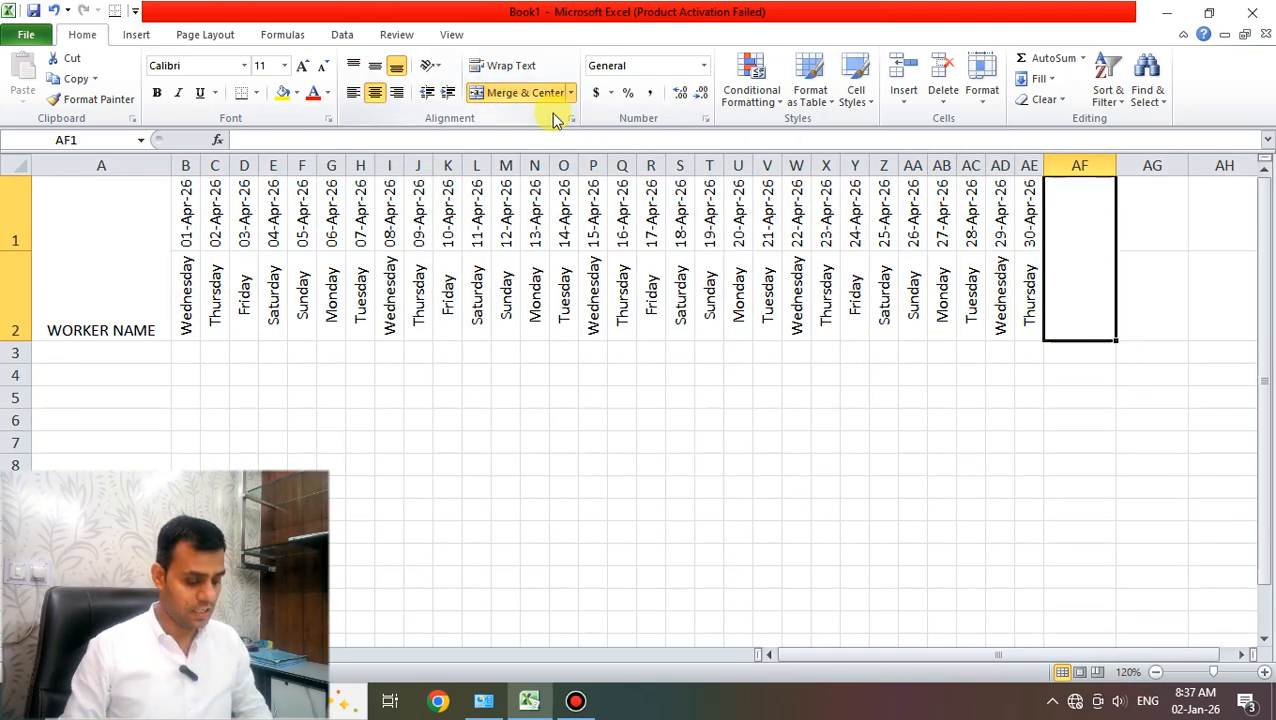
- Label merged AF1:AF2 TOTAL PRSENT and wrap it onto two lines
text(TOTAL PRSENT)
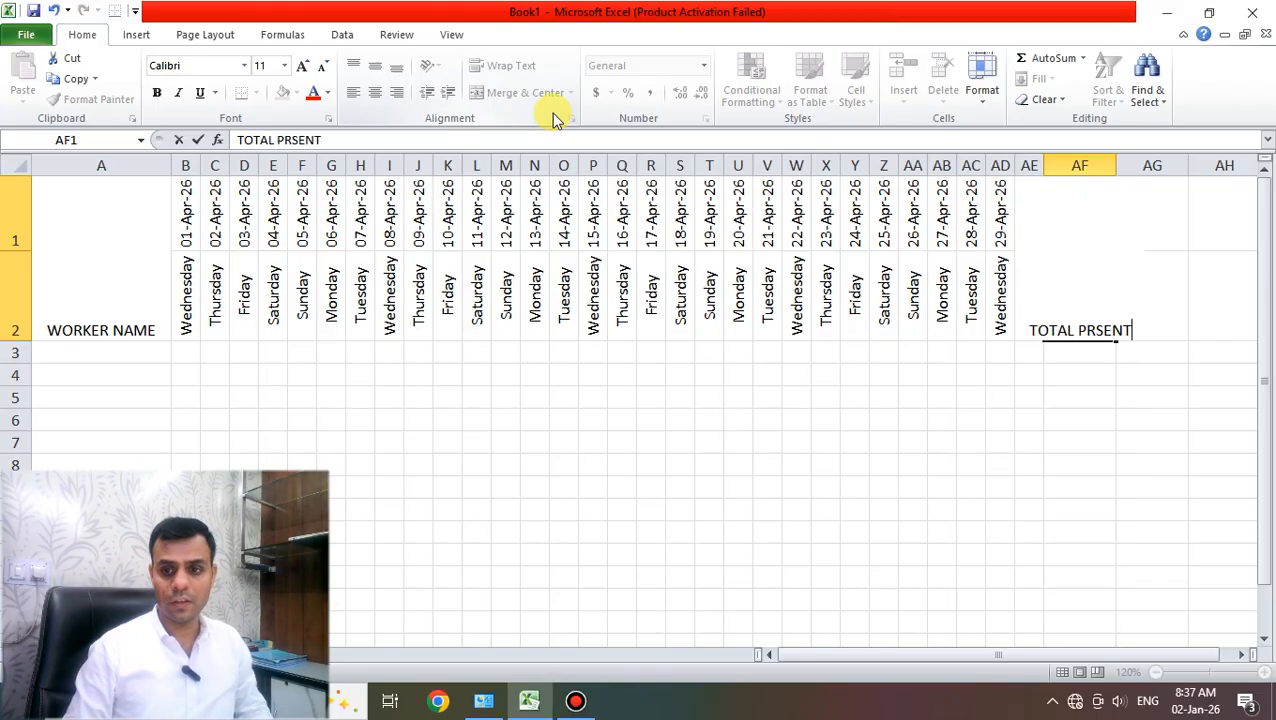
key(ctrl+Return)
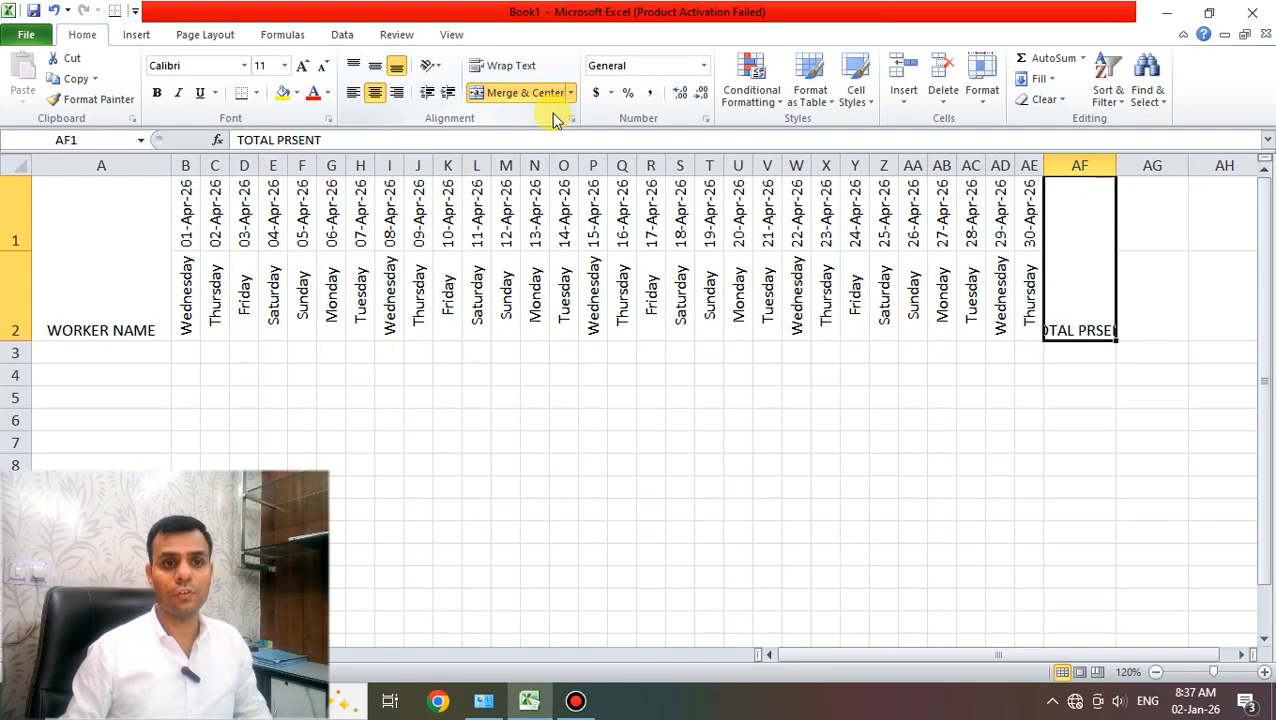
click(498, 66)
- Merge AG1:AG2 and label it TOTAL ABSENT
click(1131, 309)
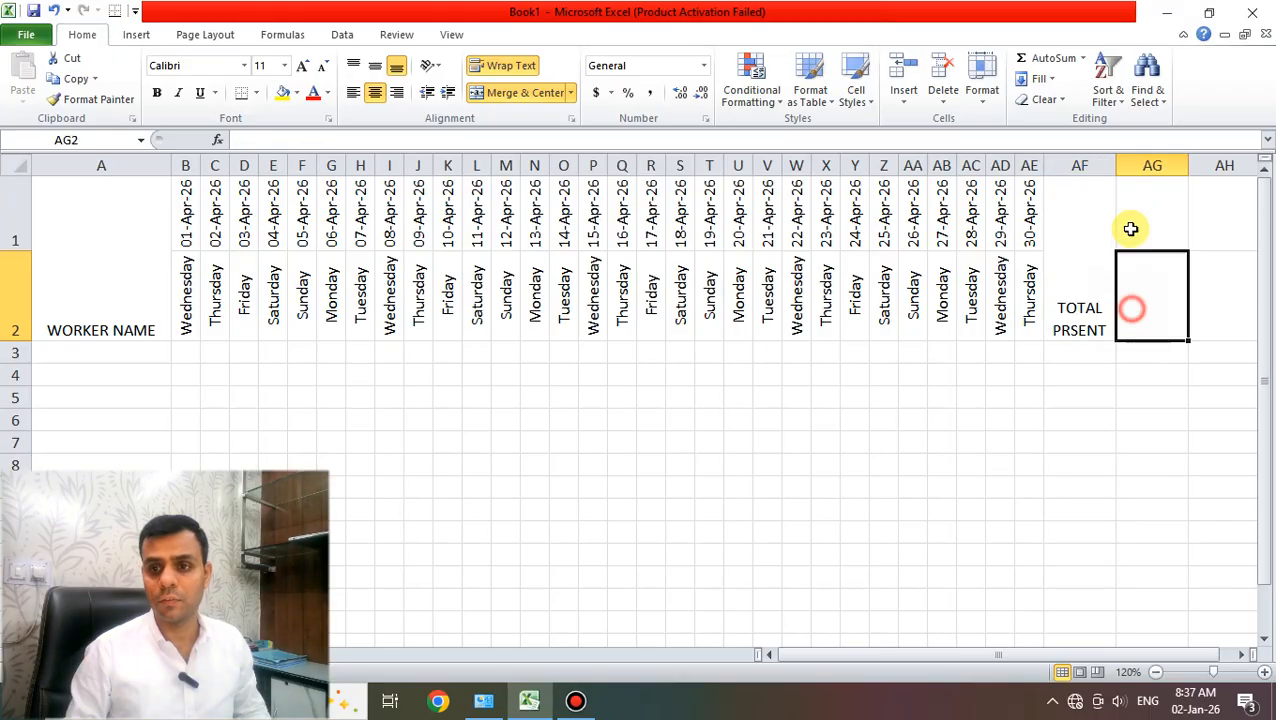
drag(1131, 309, 1131, 229)
click(538, 94)
text(TOT)
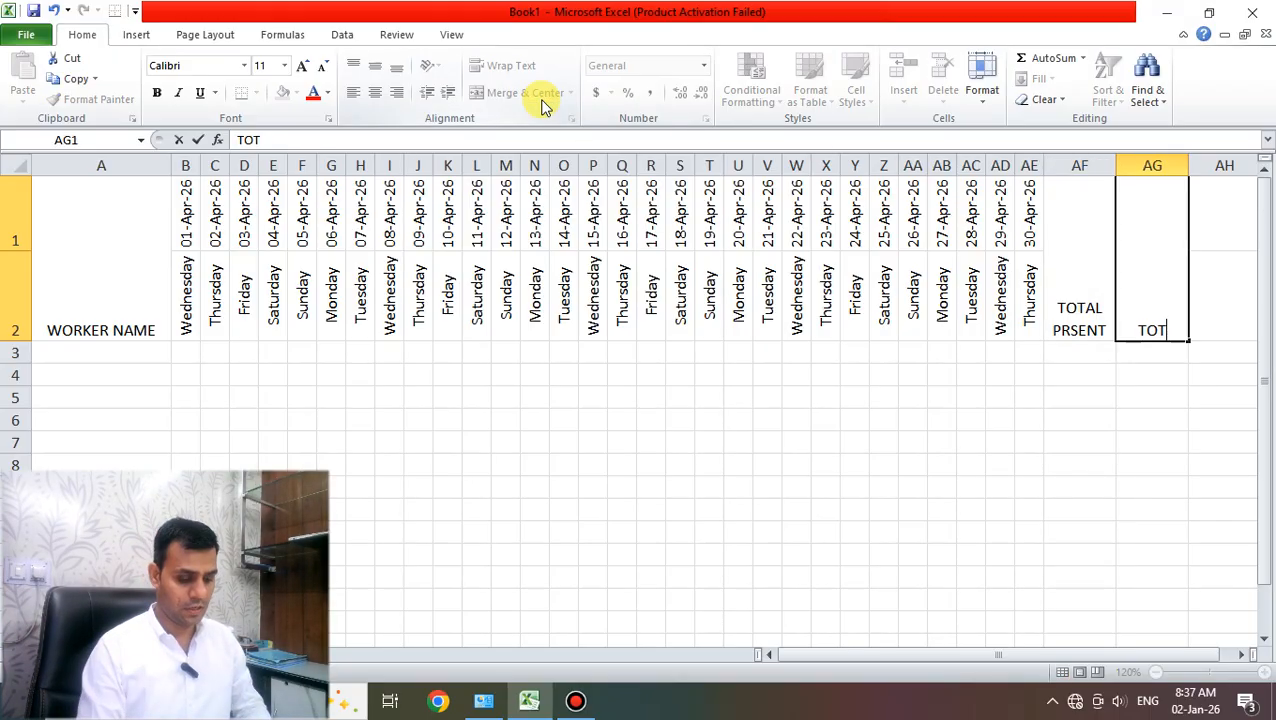
text(AL ABSENT)
key(ctrl+Return)
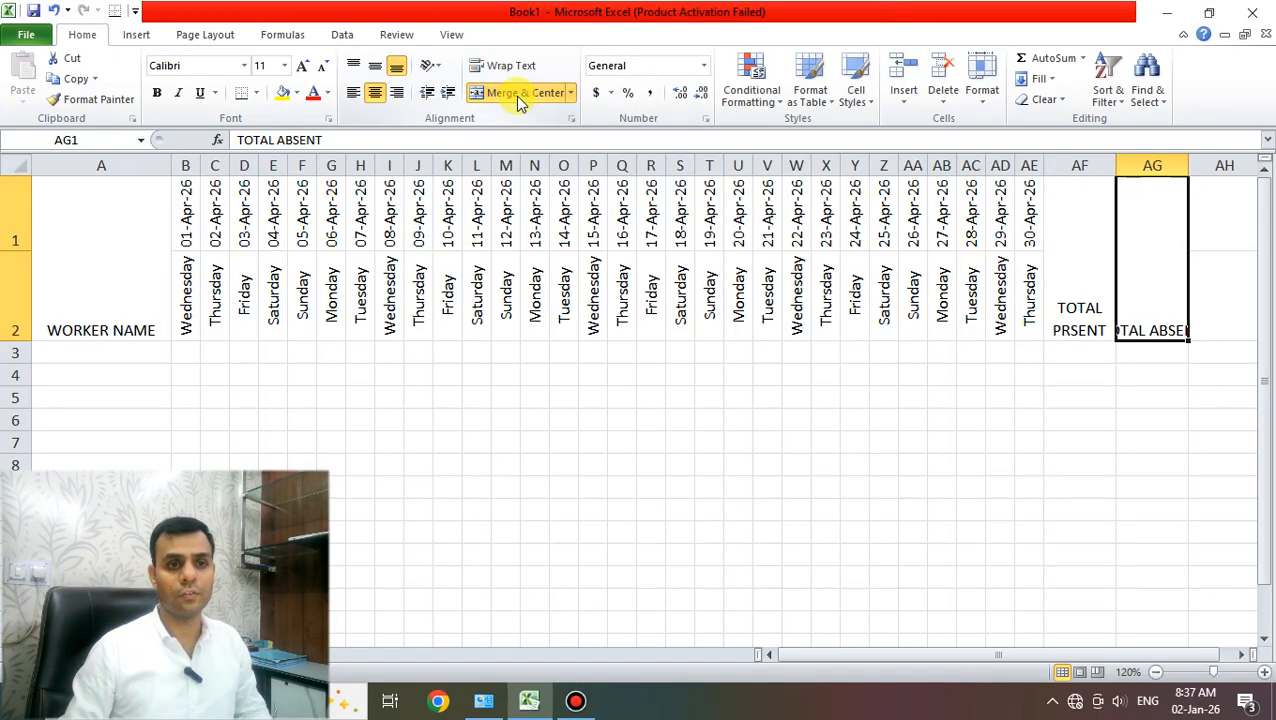
- Wrap TOTAL ABSENT and make header A1:AG2 middle-aligned, orange-filled, bold, with taller rows
click(489, 71)
drag(1155, 290, 40, 228)
click(375, 66)
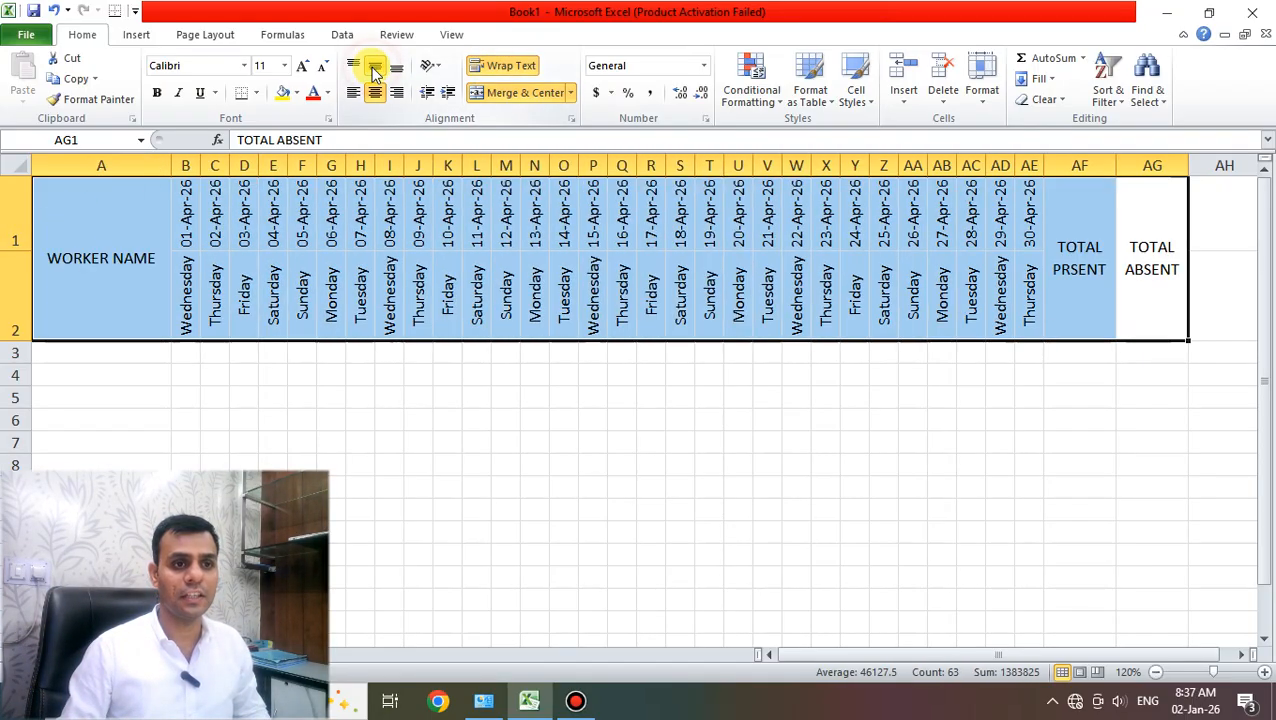
click(297, 93)
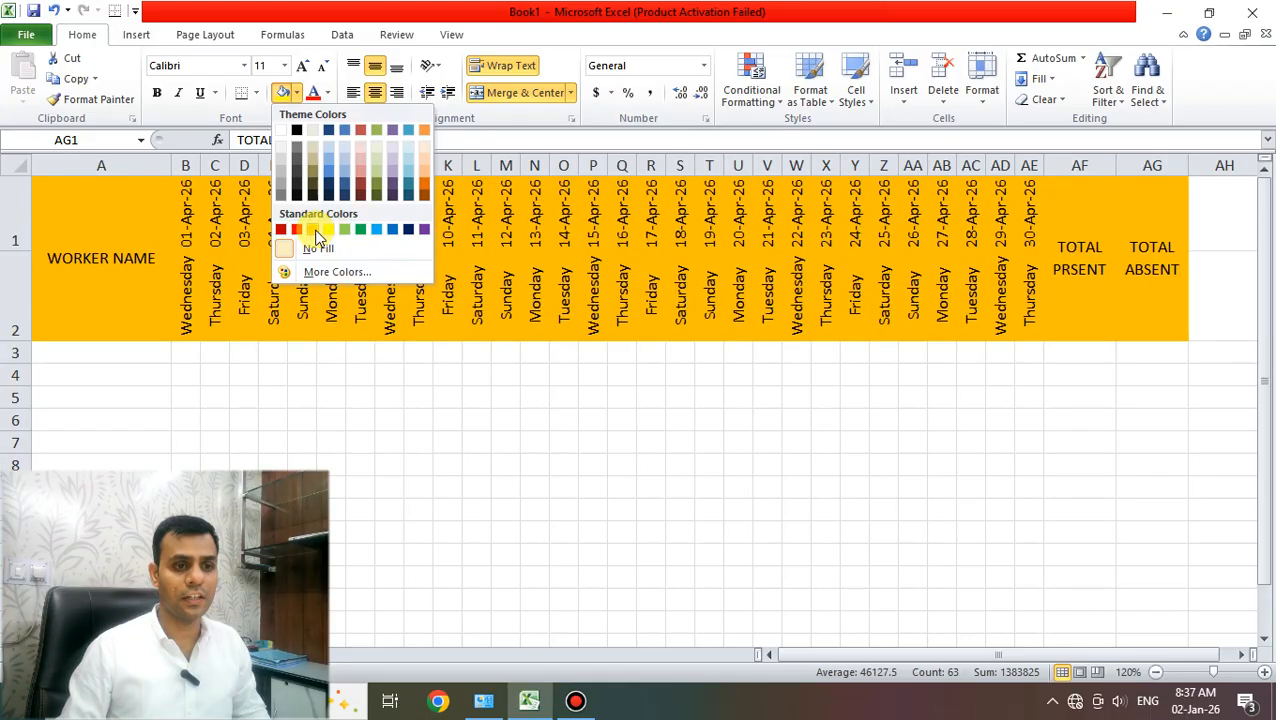
click(312, 229)
click(155, 93)
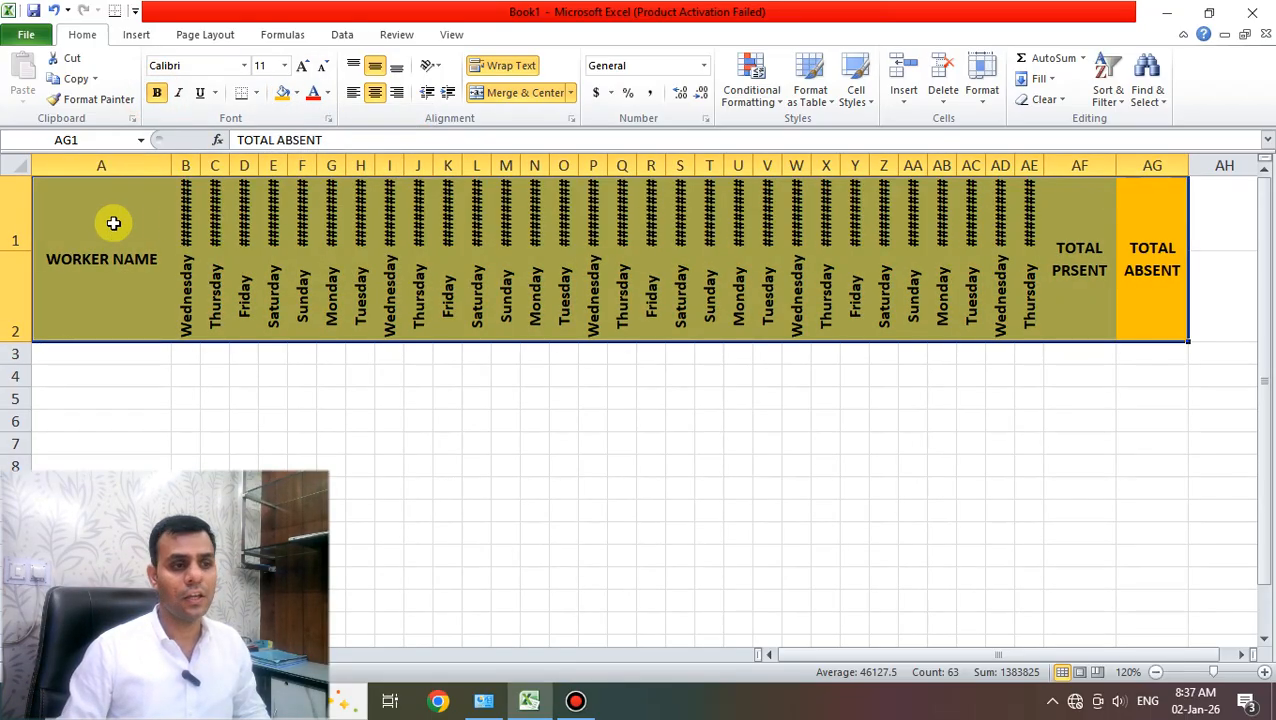
drag(20, 251, 27, 260)
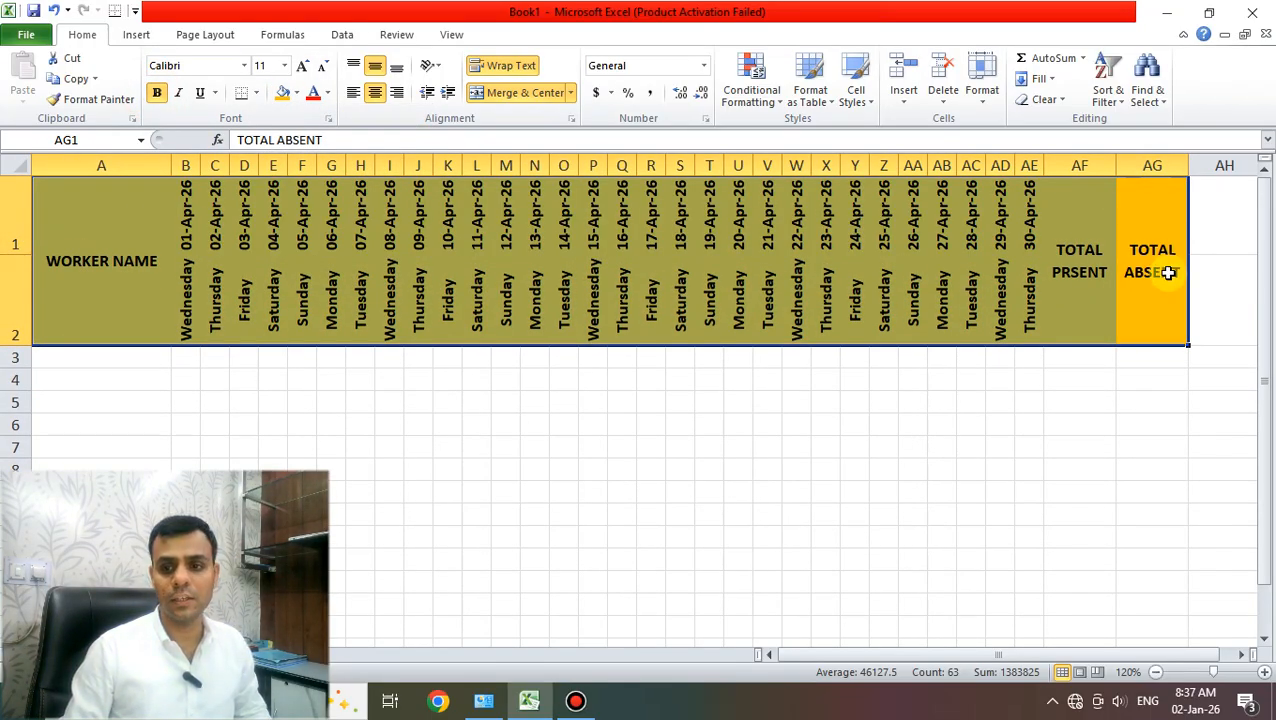
- Apply All Borders to the table area A1:AG6
drag(1150, 270, 125, 428)
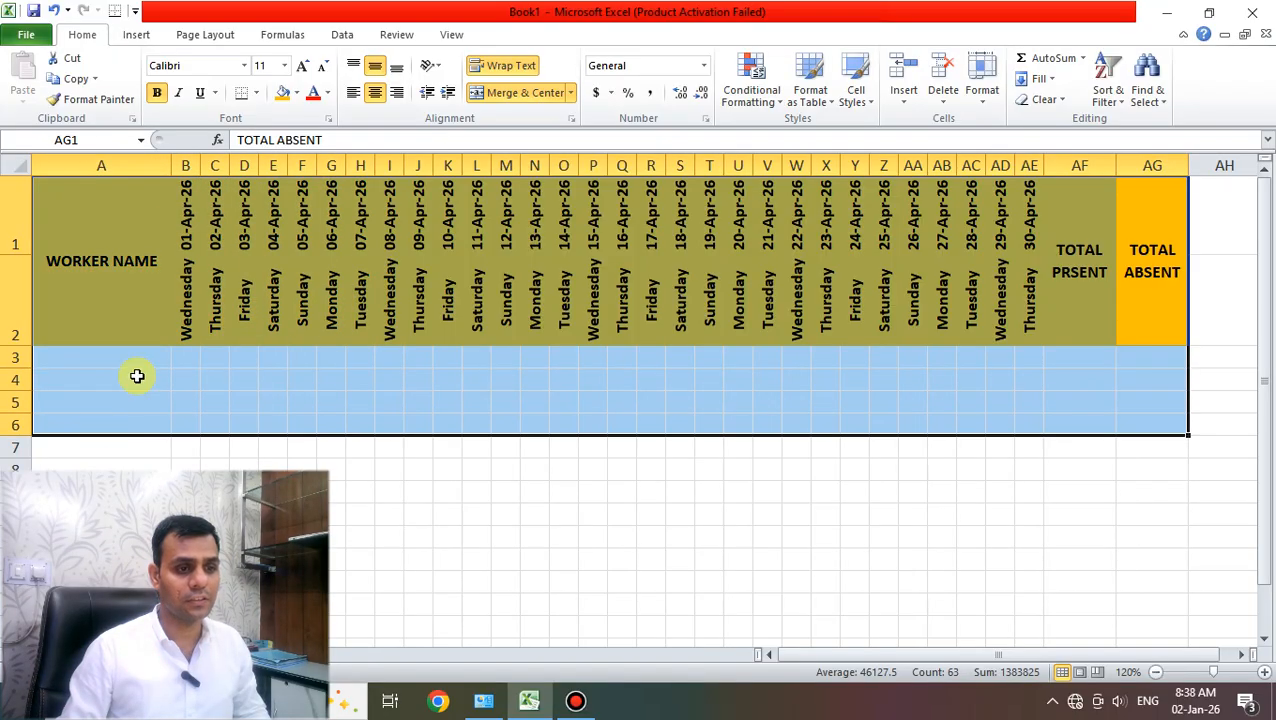
click(256, 92)
click(280, 242)
click(446, 422)
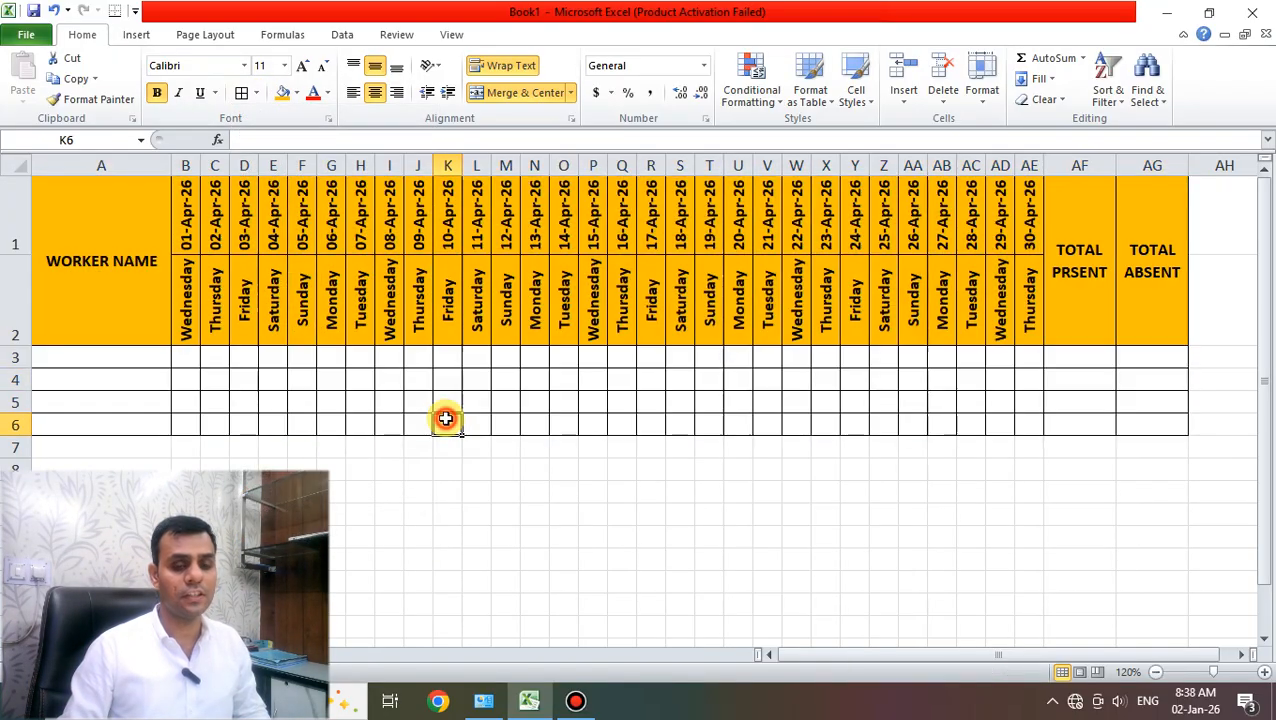
click(680, 447)
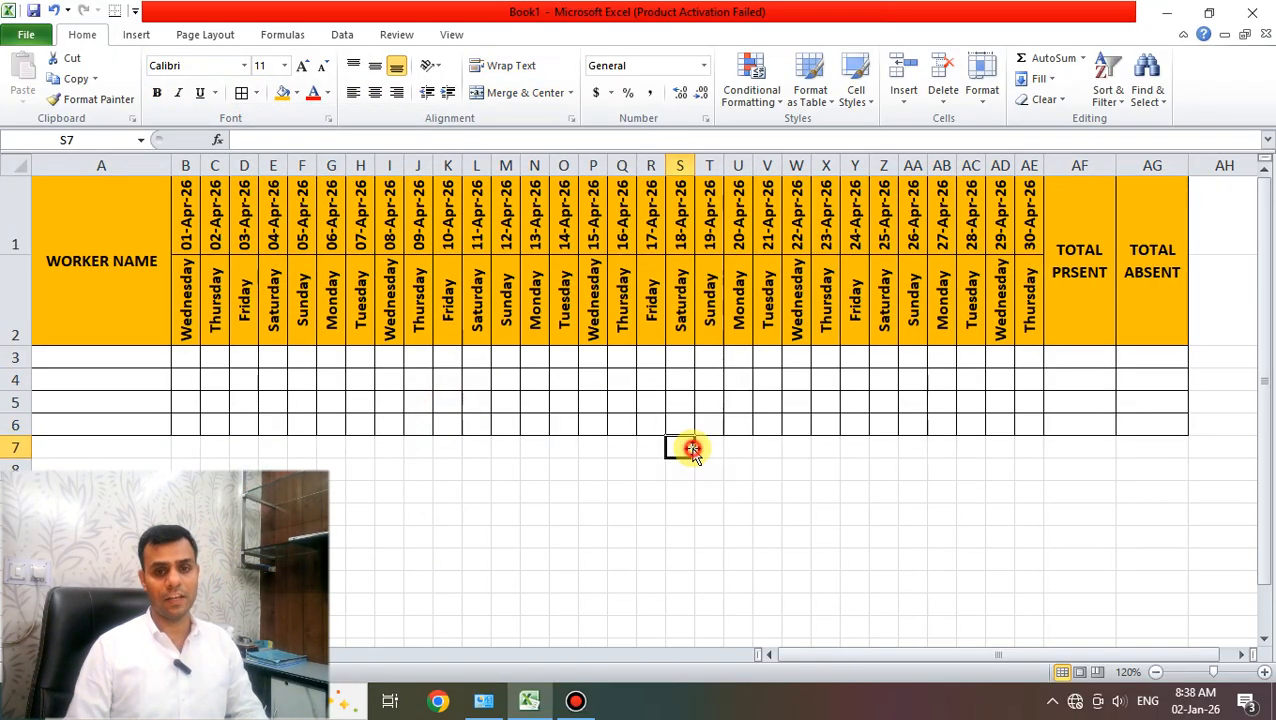
- Enter the first worker's name in A3, then PP for 01–05 April and AA for 06–07 April
click(142, 366)
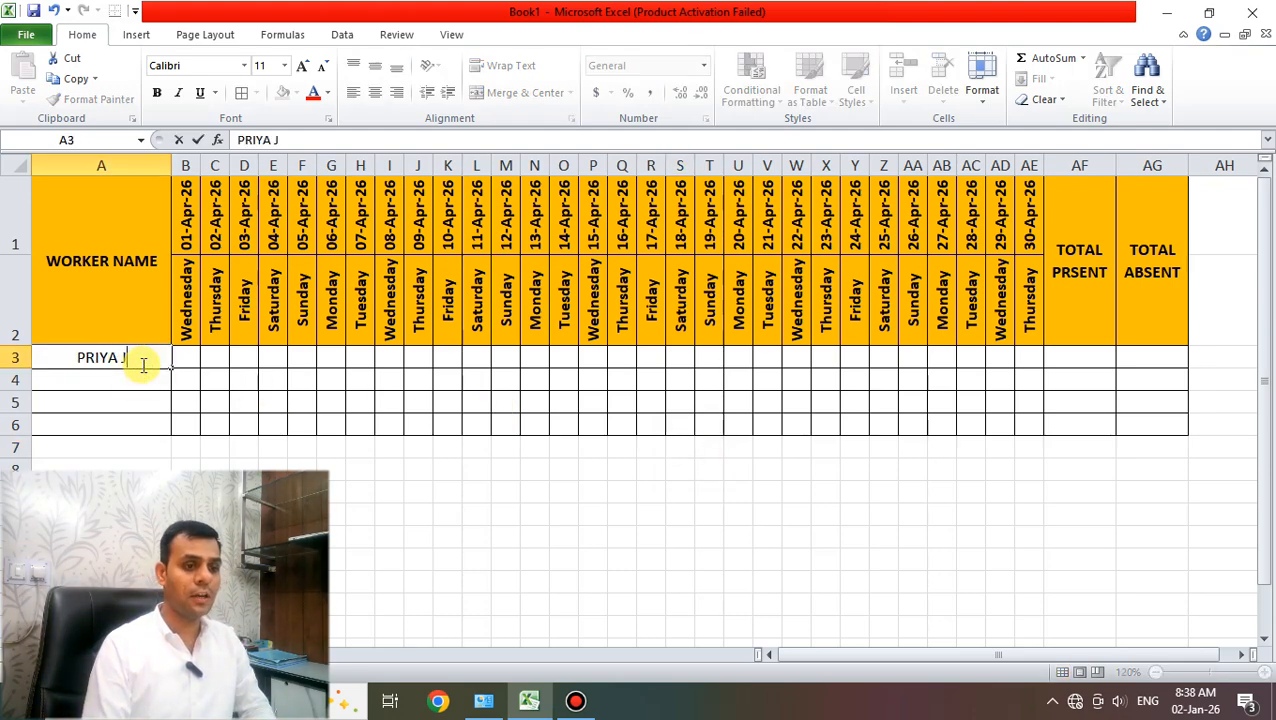
key(Tab)
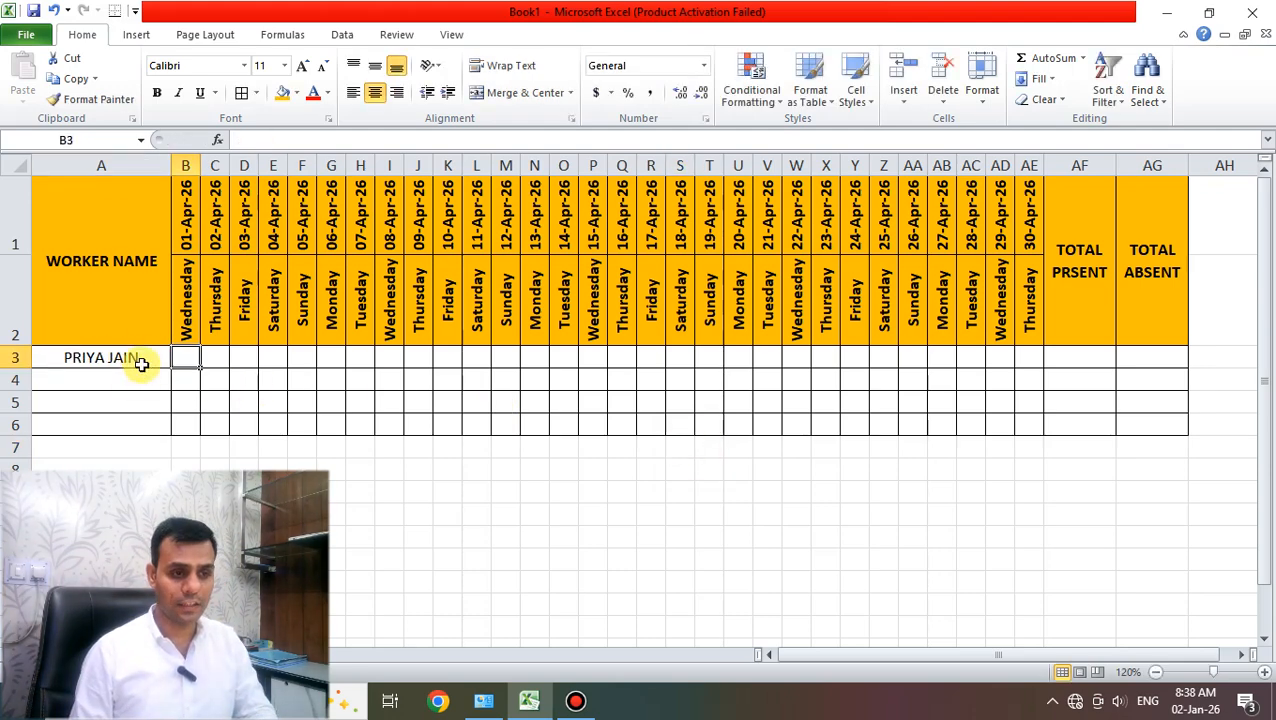
text(PP)
key(Tab)
text(PP)
key(Tab)
text(PP)
key(Tab)
text(PP)
key(Tab)
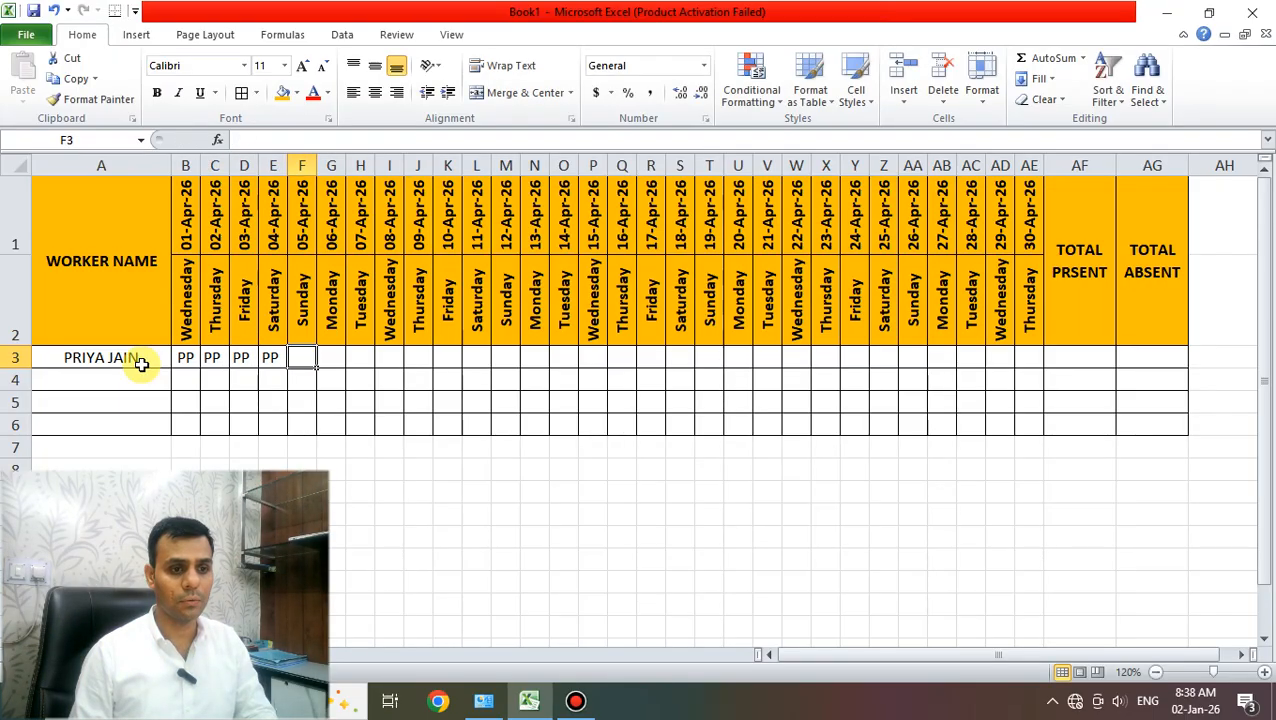
text(PP)
key(Tab)
text(AA)
key(Tab)
text(AA)
- Fill the remaining days through 30 April with PP, marking AA on 12 April
key(Tab)
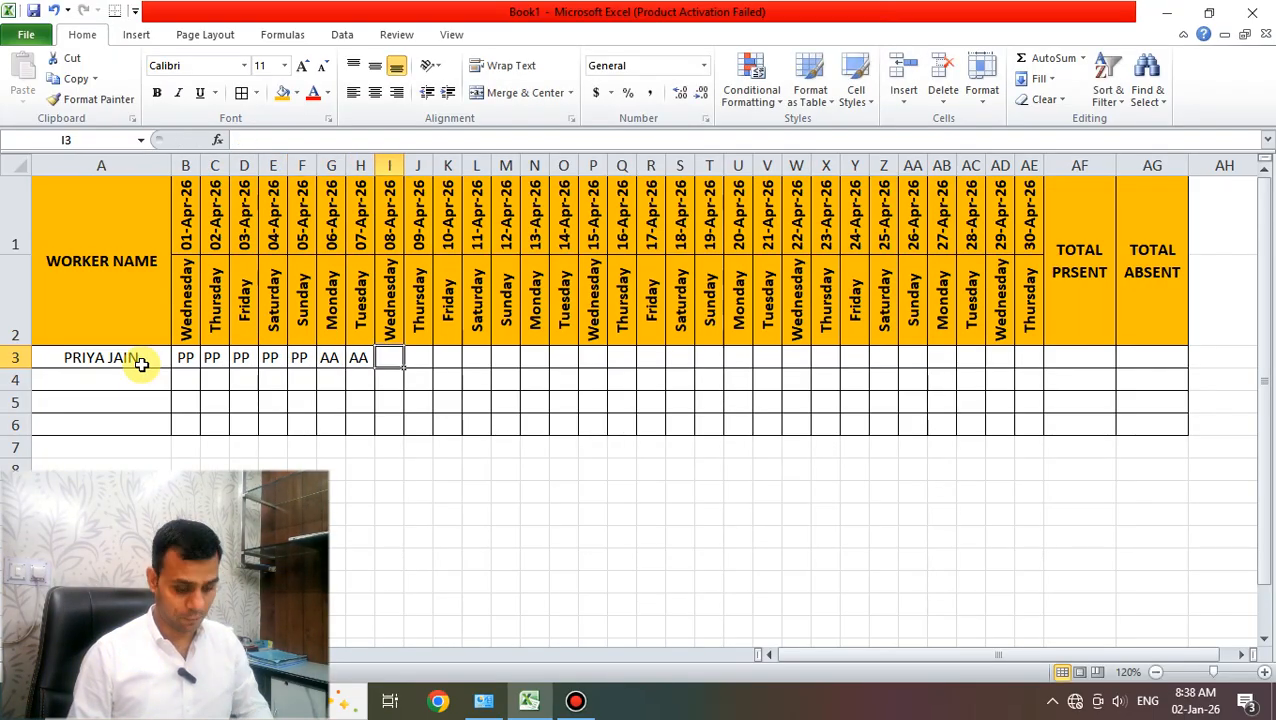
text(PP)
key(Tab)
text(PP)
key(Tab)
text(PP)
key(Tab)
text(PP)
key(Tab)
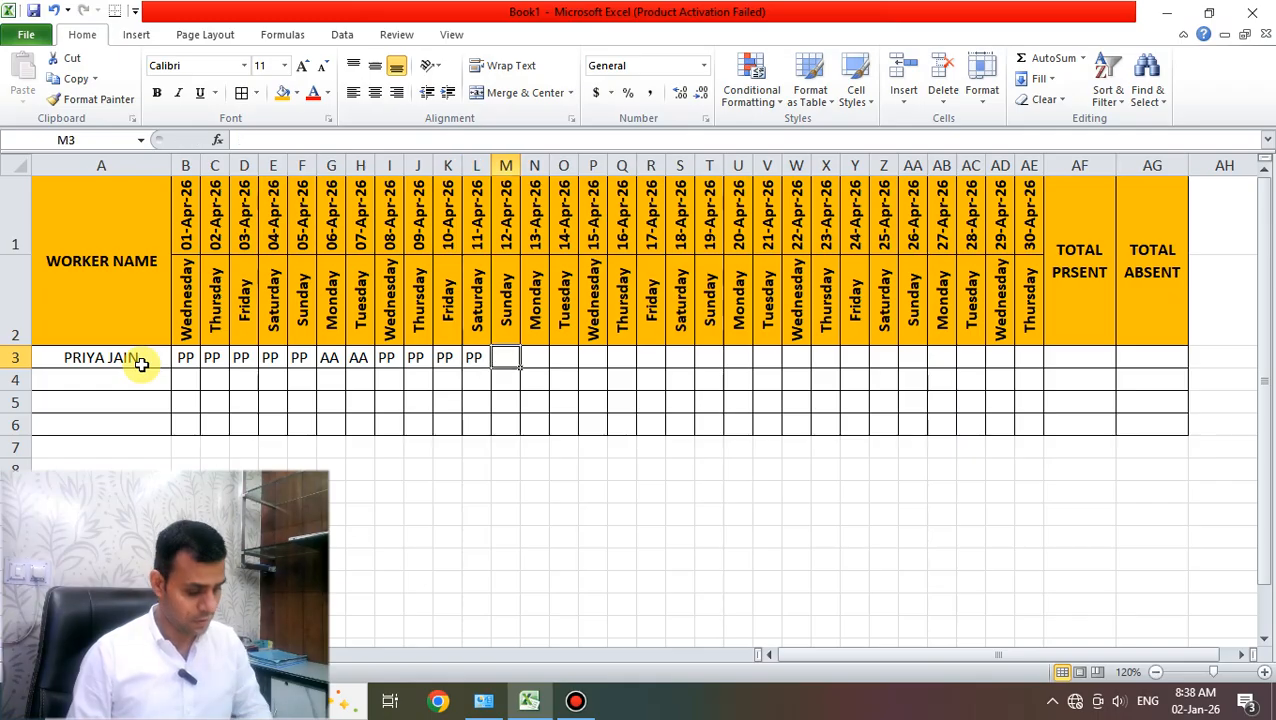
text(AA)
key(Tab)
text(PP)
key(Tab)
text(PP)
key(Tab)
text(PP)
key(Tab)
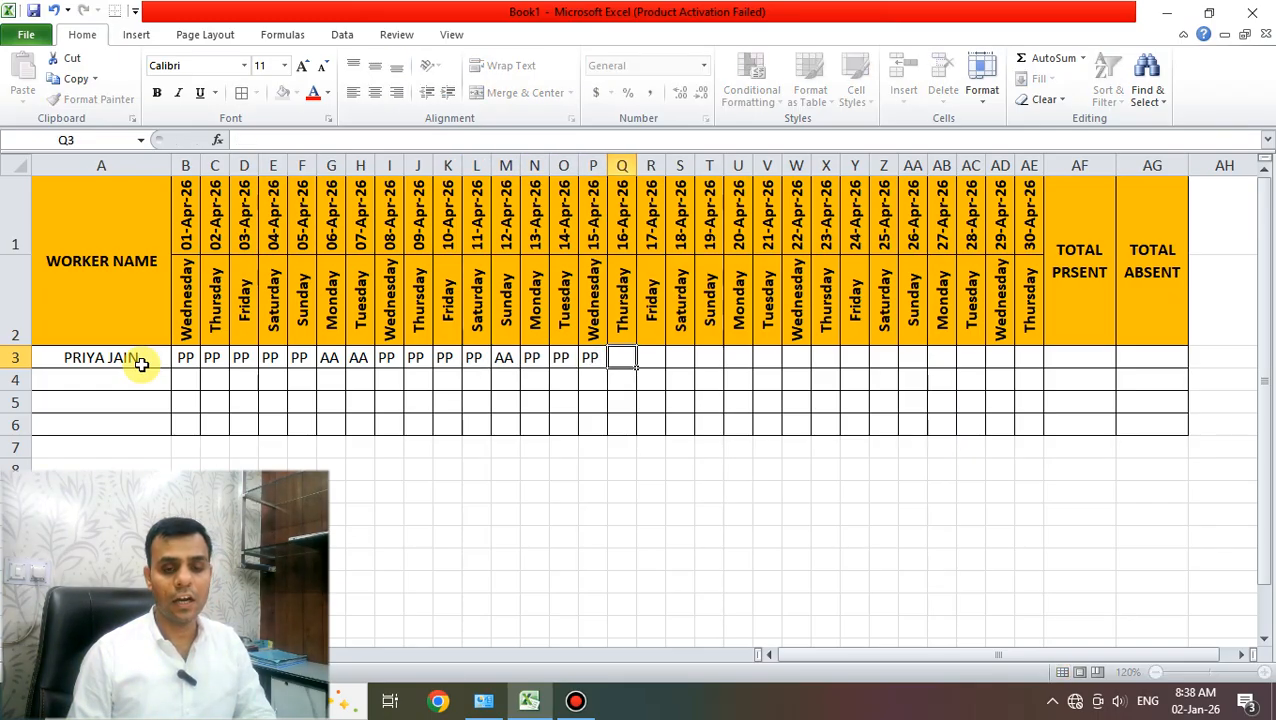
text(PP)
key(Tab)
text(PP)
key(Tab)
text(PP)
key(Tab)
text(PP	PP)
key(Tab)
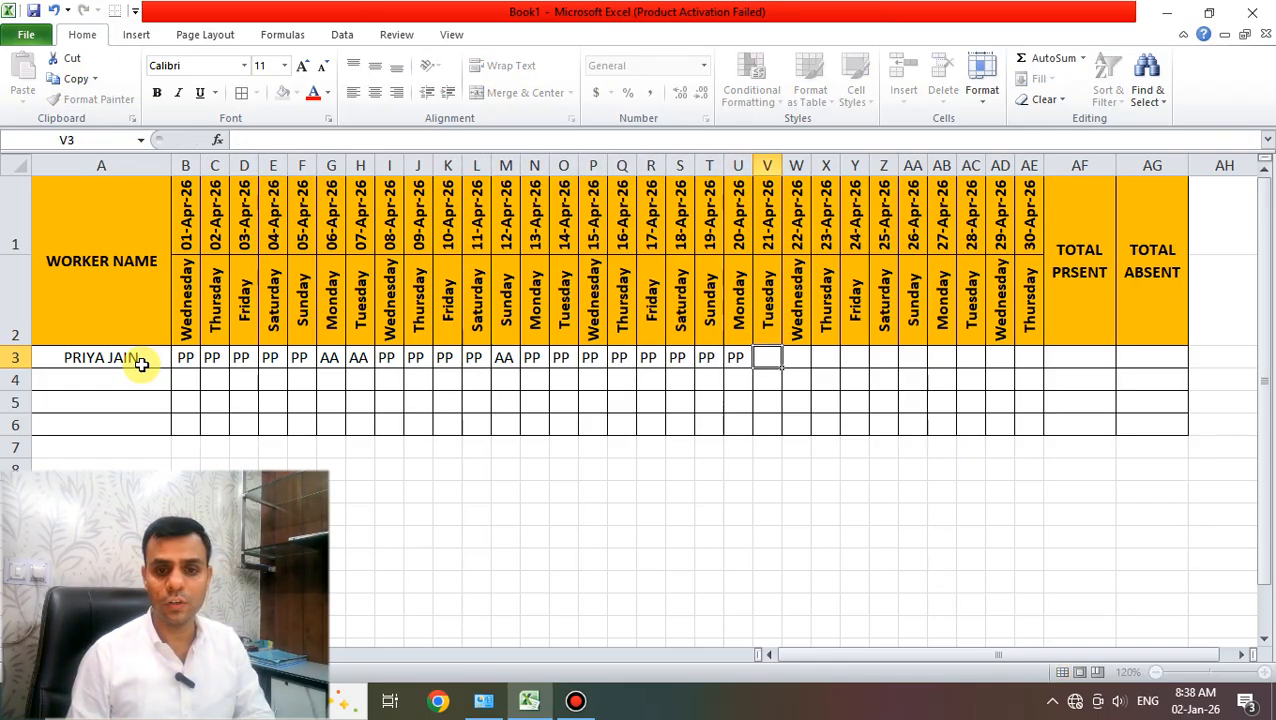
text(PP)
key(Tab)
text(PP	PP)
key(Tab)
text(PP)
key(Tab)
text(PP)
key(Tab)
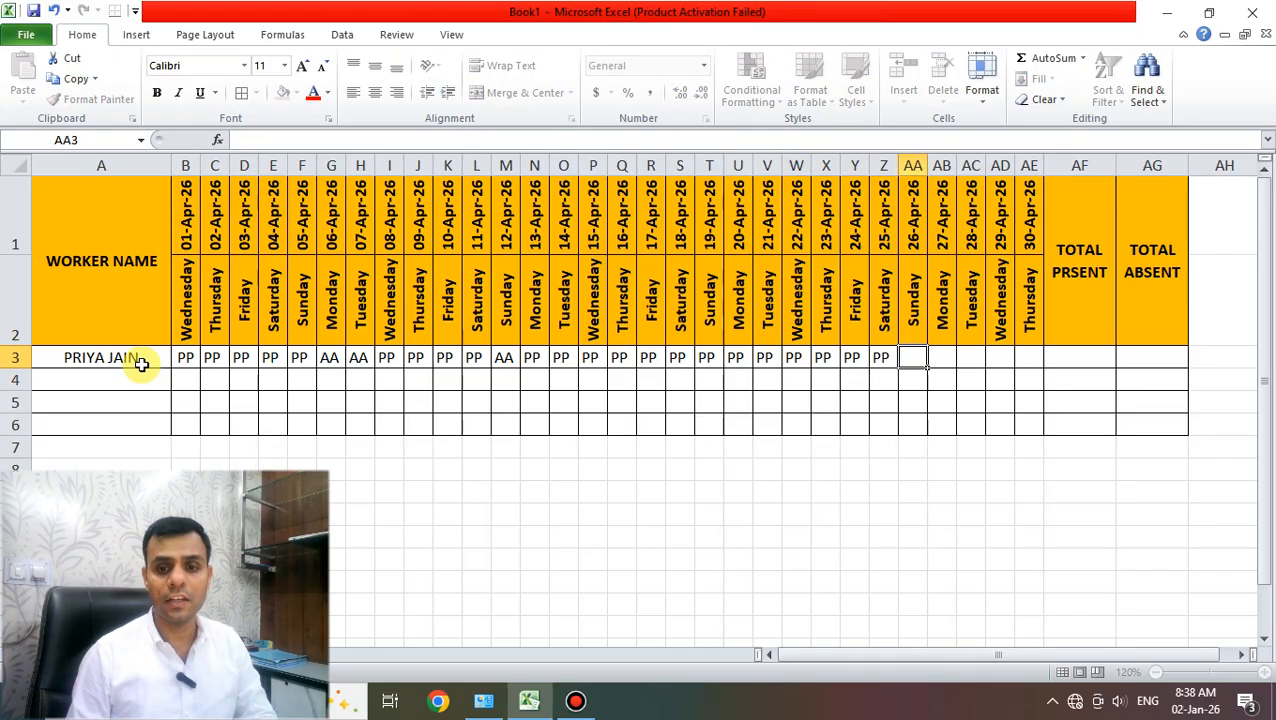
text(PP	PP	PP)
key(Tab)
text(PP	PP)
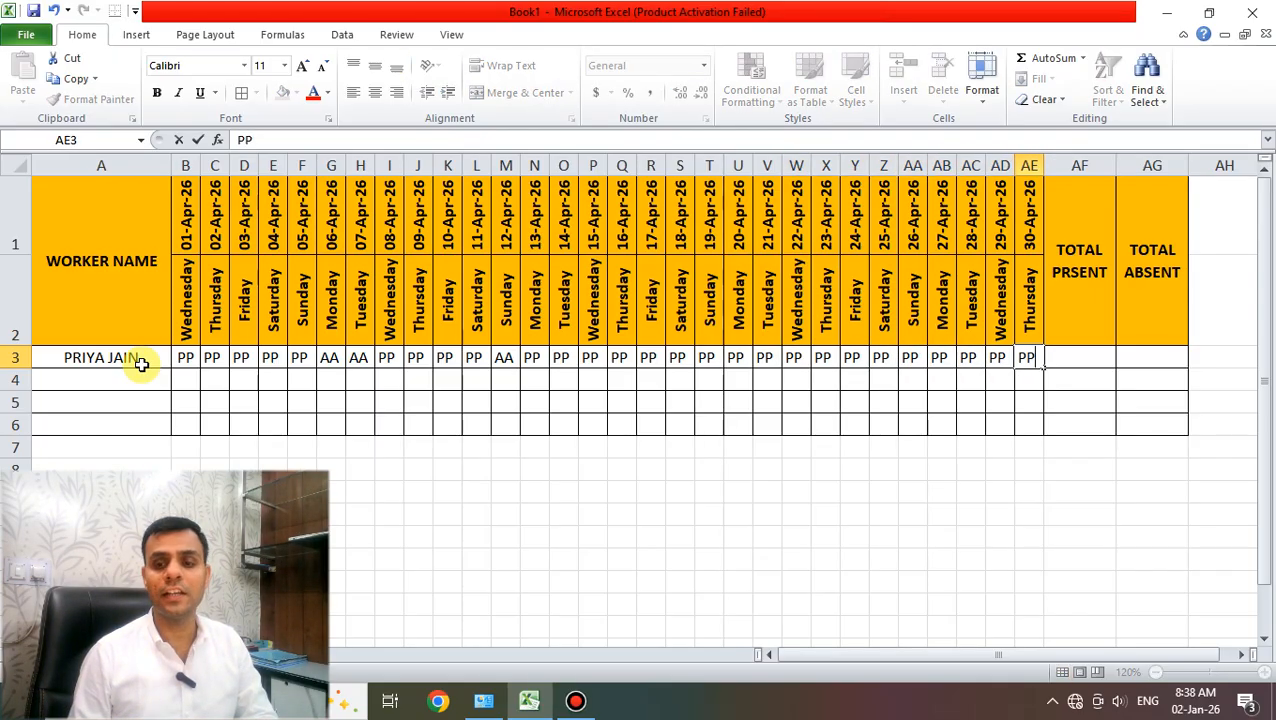
key(Tab)
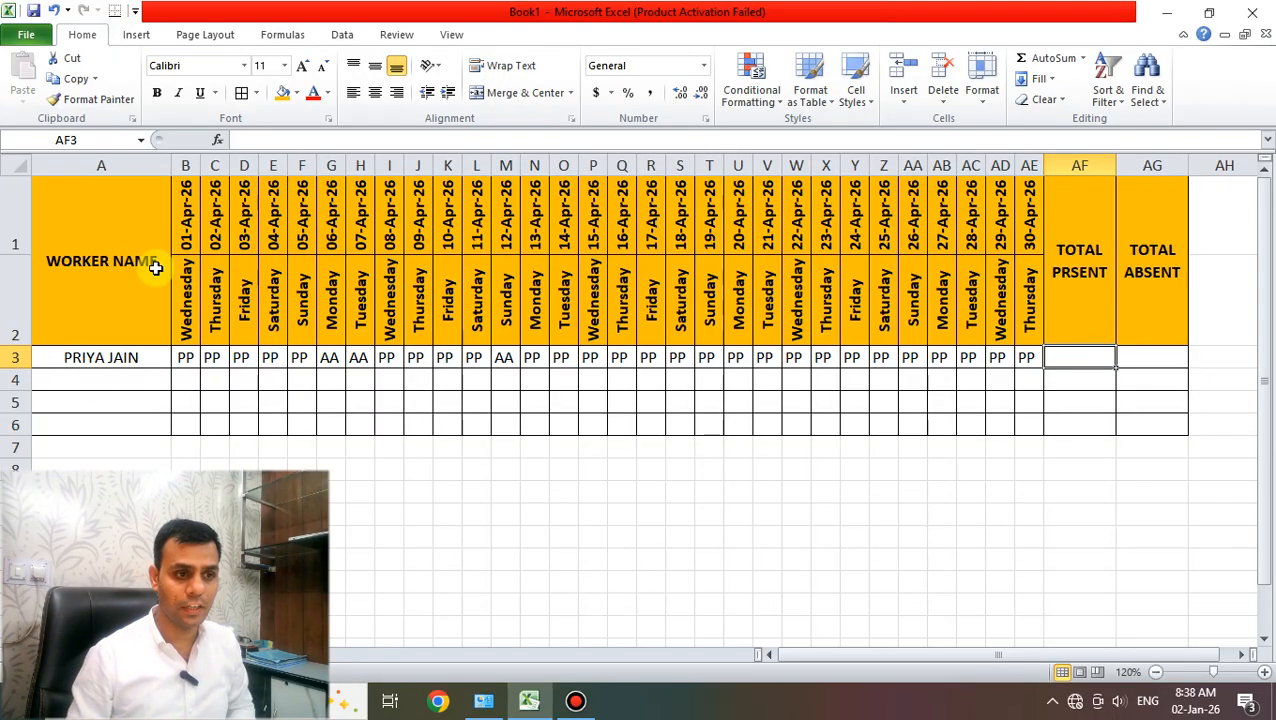
- Enter =COUNTIF(B3:AE3,"PP") in AF3 to count the first worker's present days
click(185, 299)
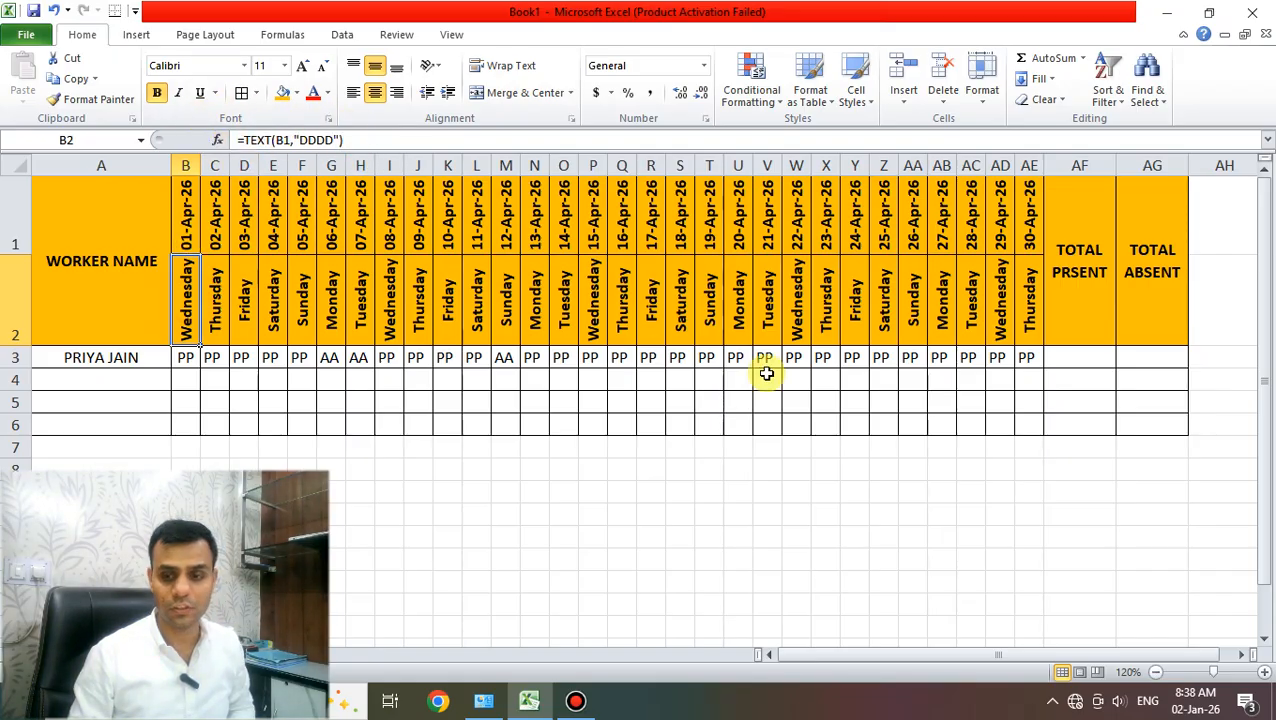
click(1090, 366)
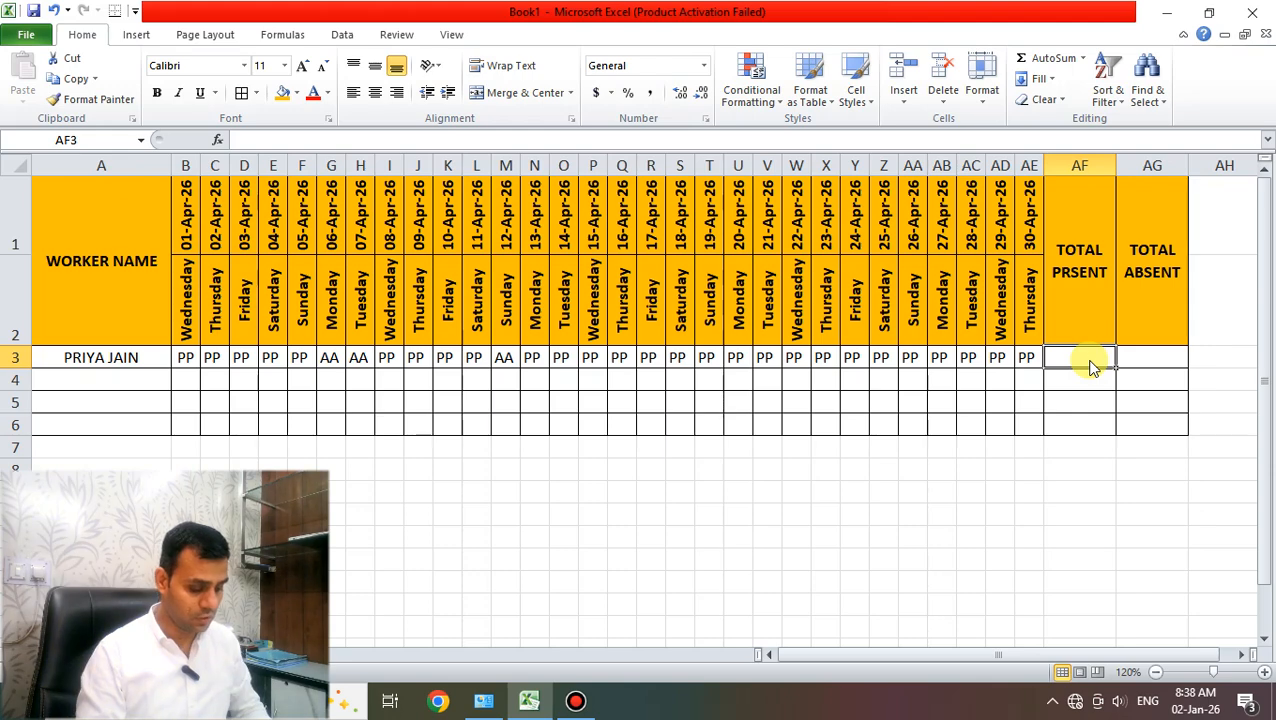
text(=COUNTIF)
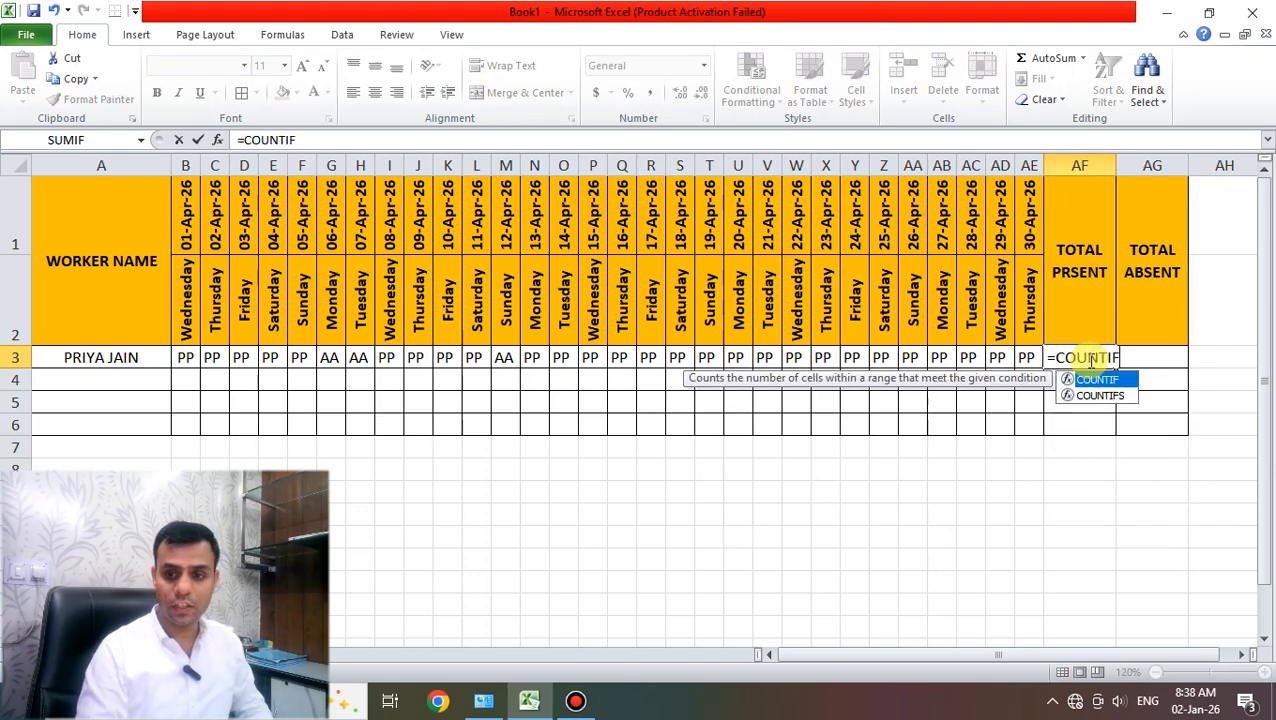
text(()
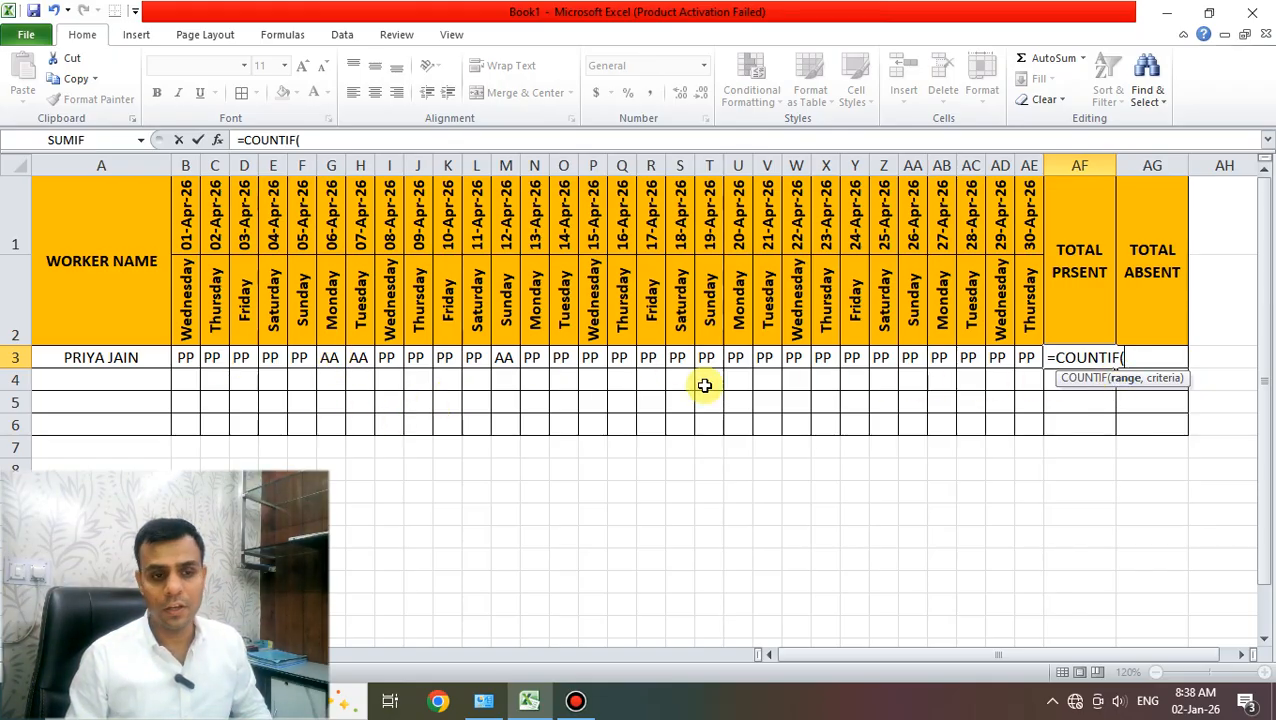
drag(182, 356, 1022, 357)
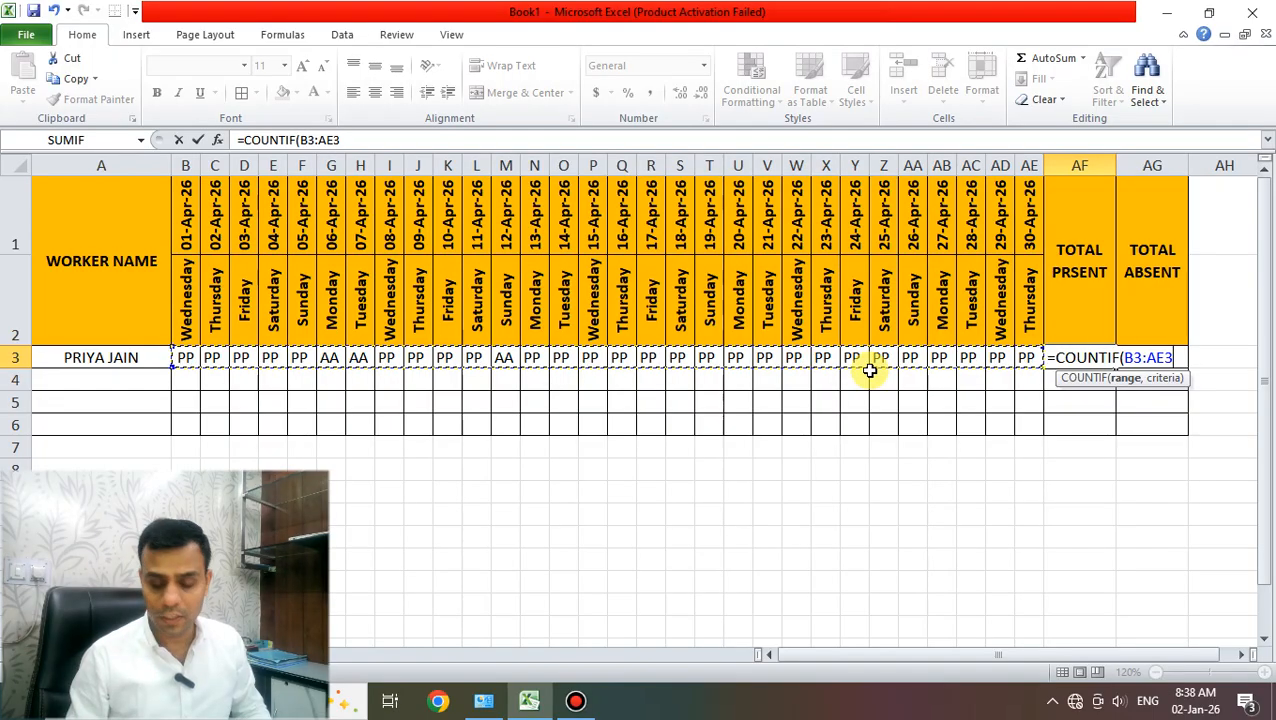
text(,)
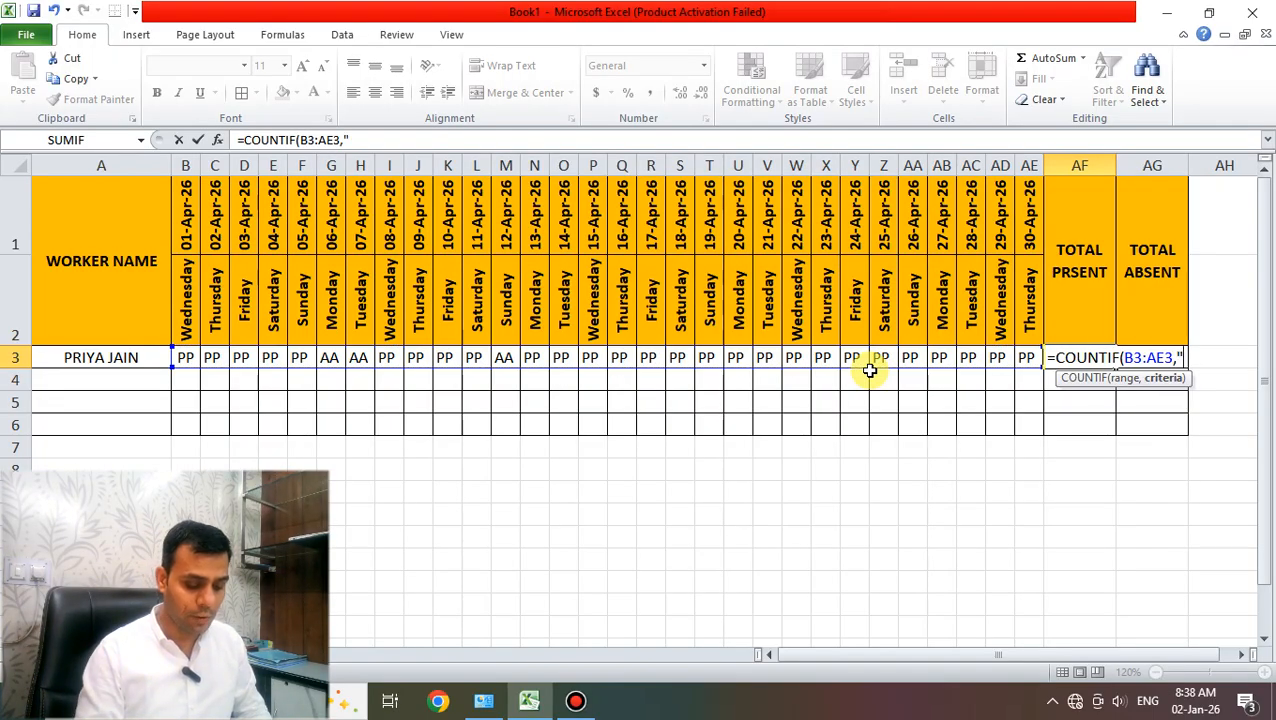
text("PP")
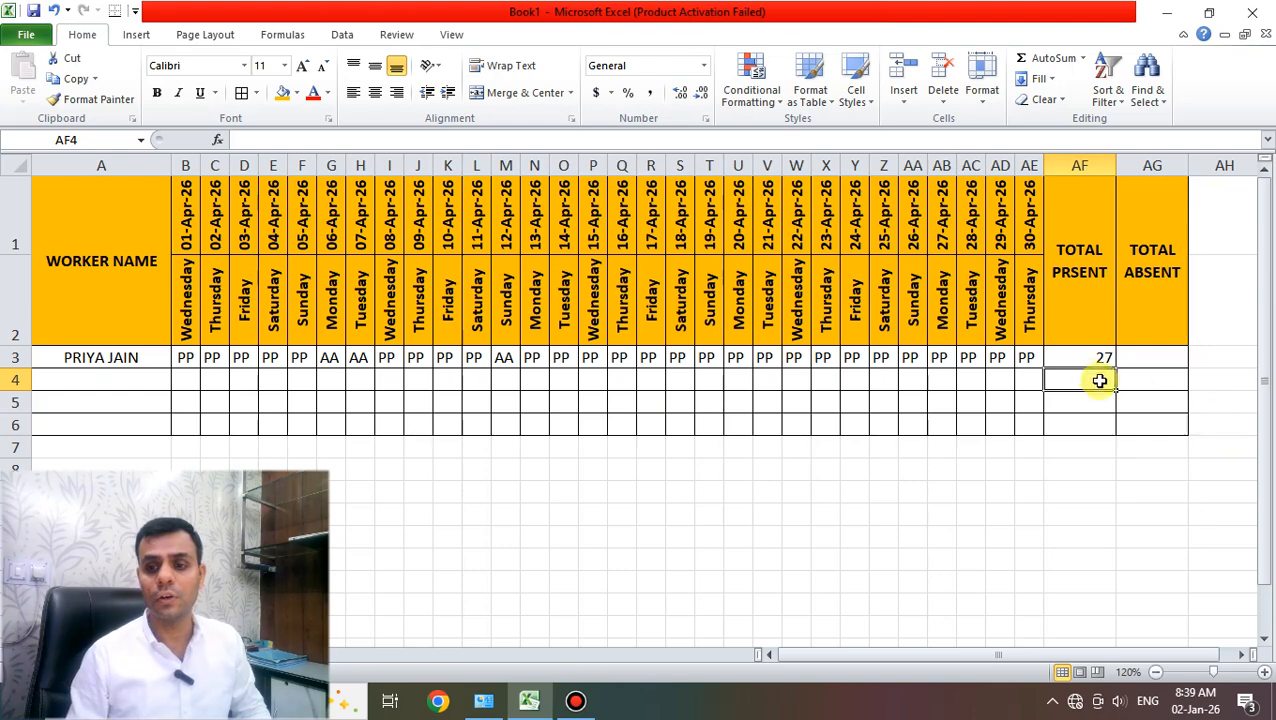
- Enter =COUNTIF(B3:AE3,"AA") in AG3 to count 3 absences, and fill both totals down through row 6
click(1080, 358)
click(1136, 366)
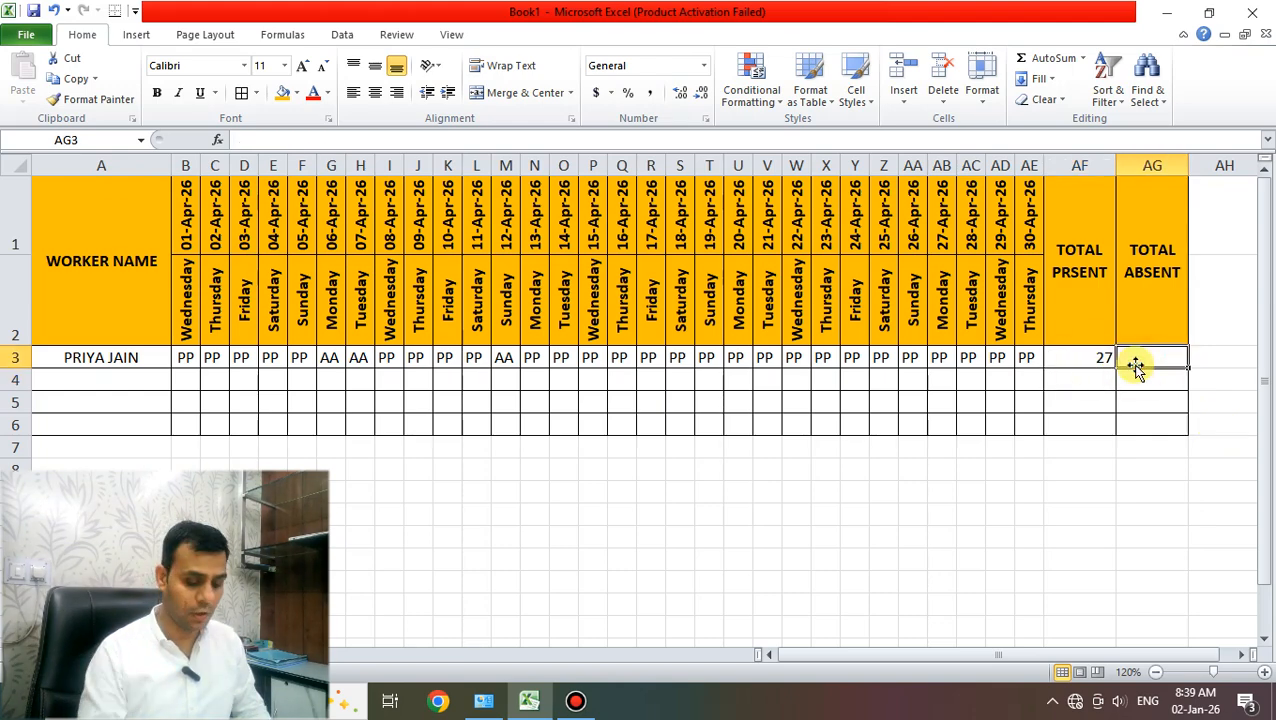
text(=COUNTIF)
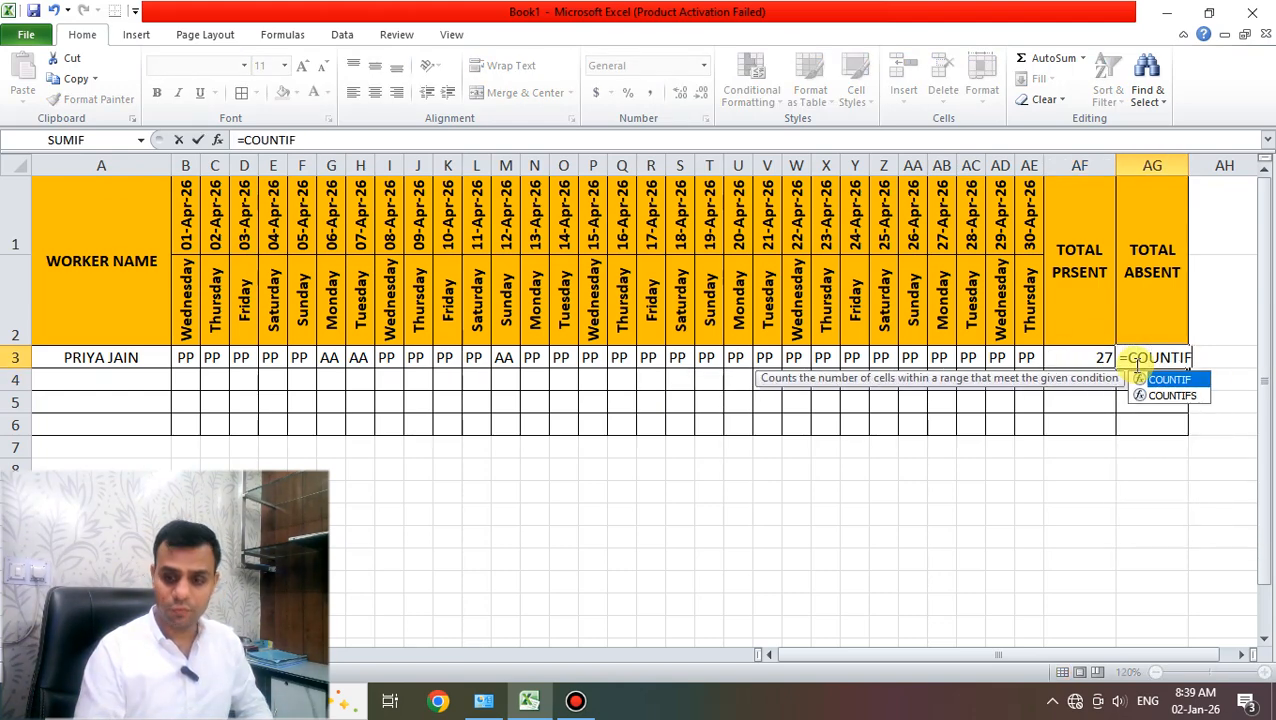
text(()
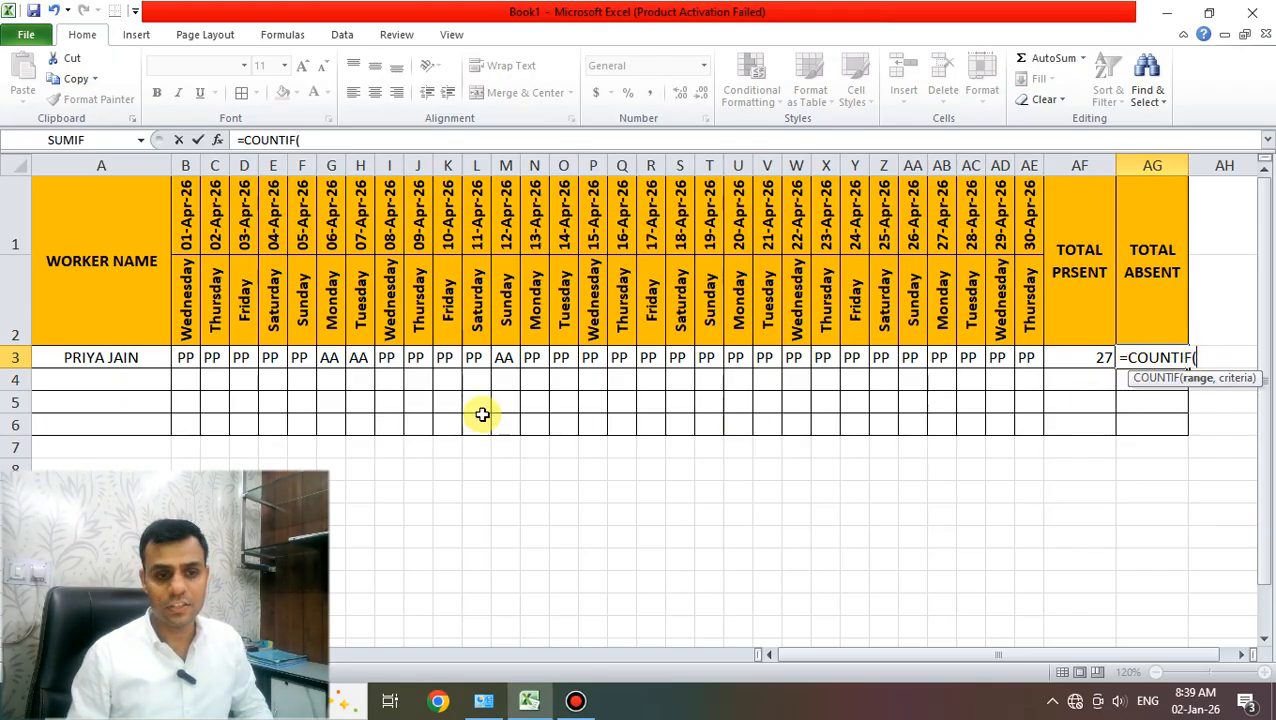
drag(183, 358, 1020, 357)
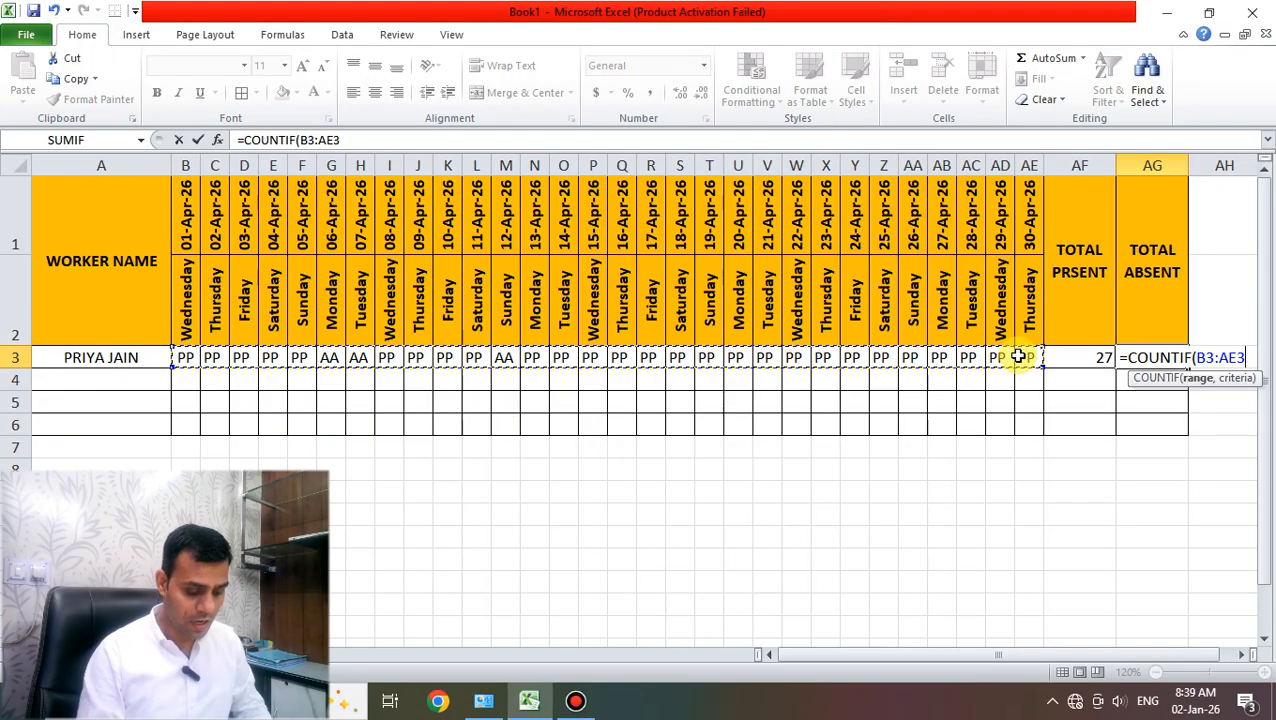
text(,"AA)
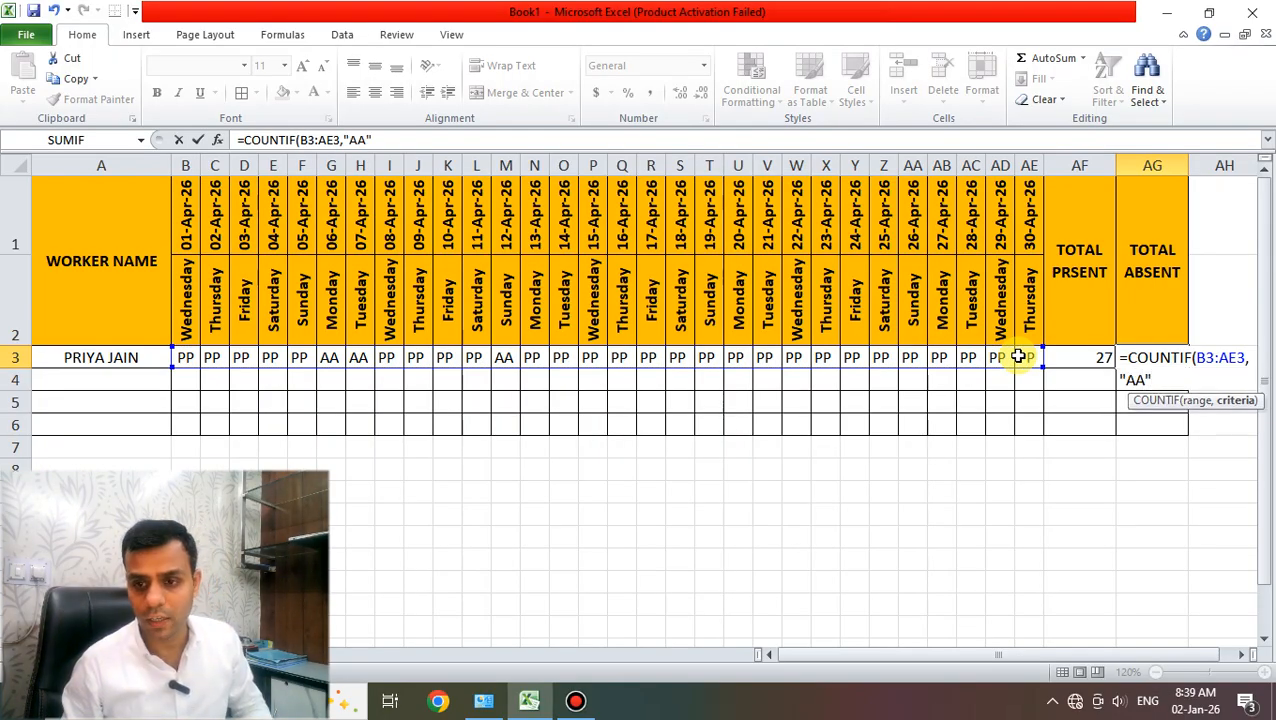
text(")
key(Return)
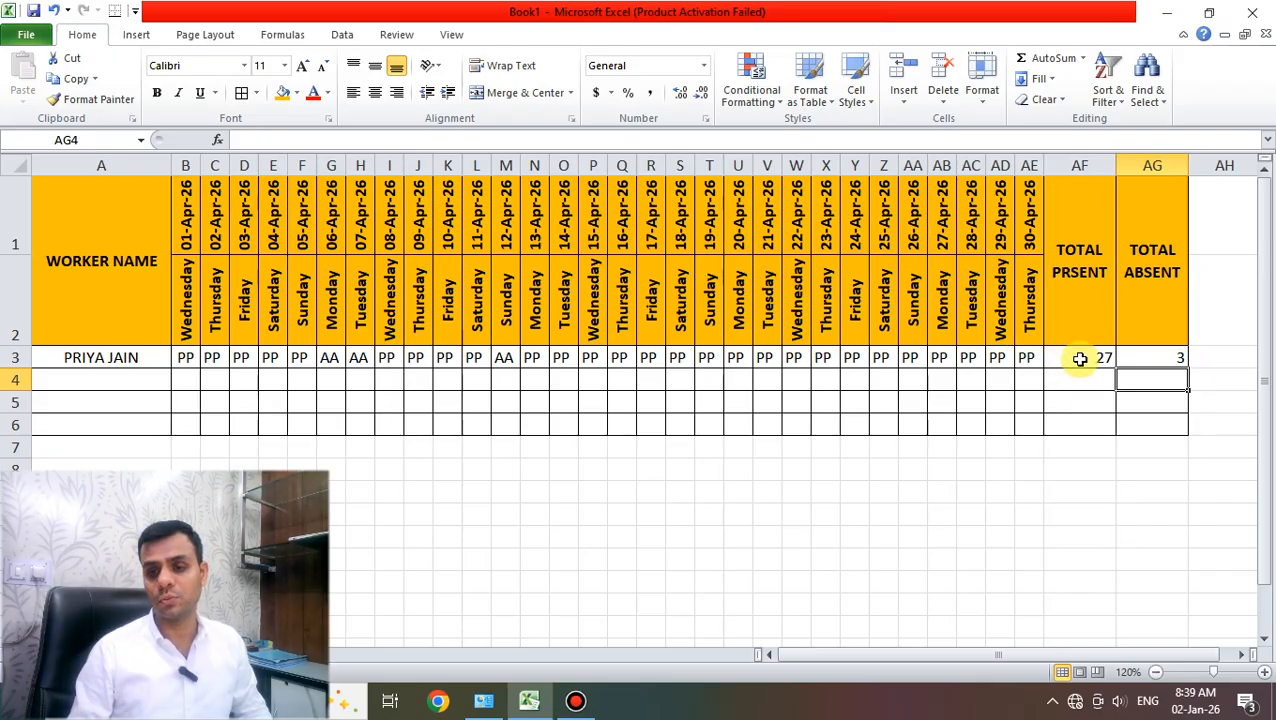
drag(1079, 362, 1140, 430)
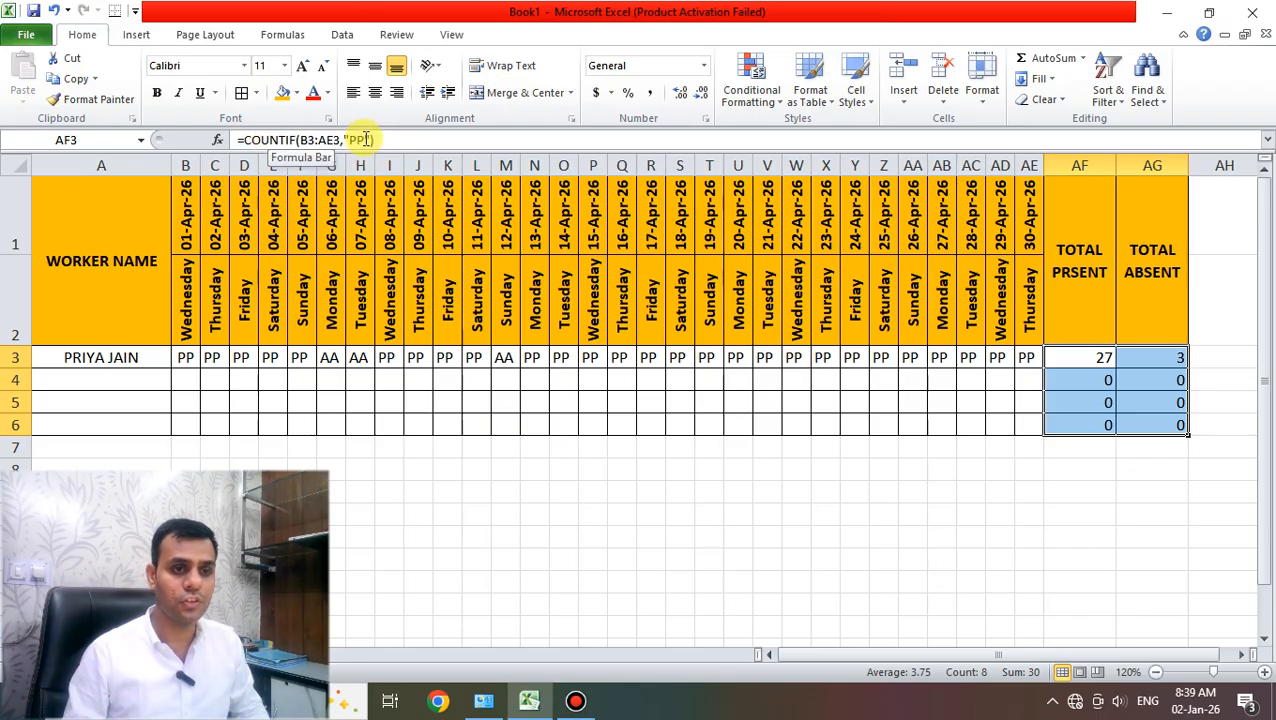
click(470, 444)
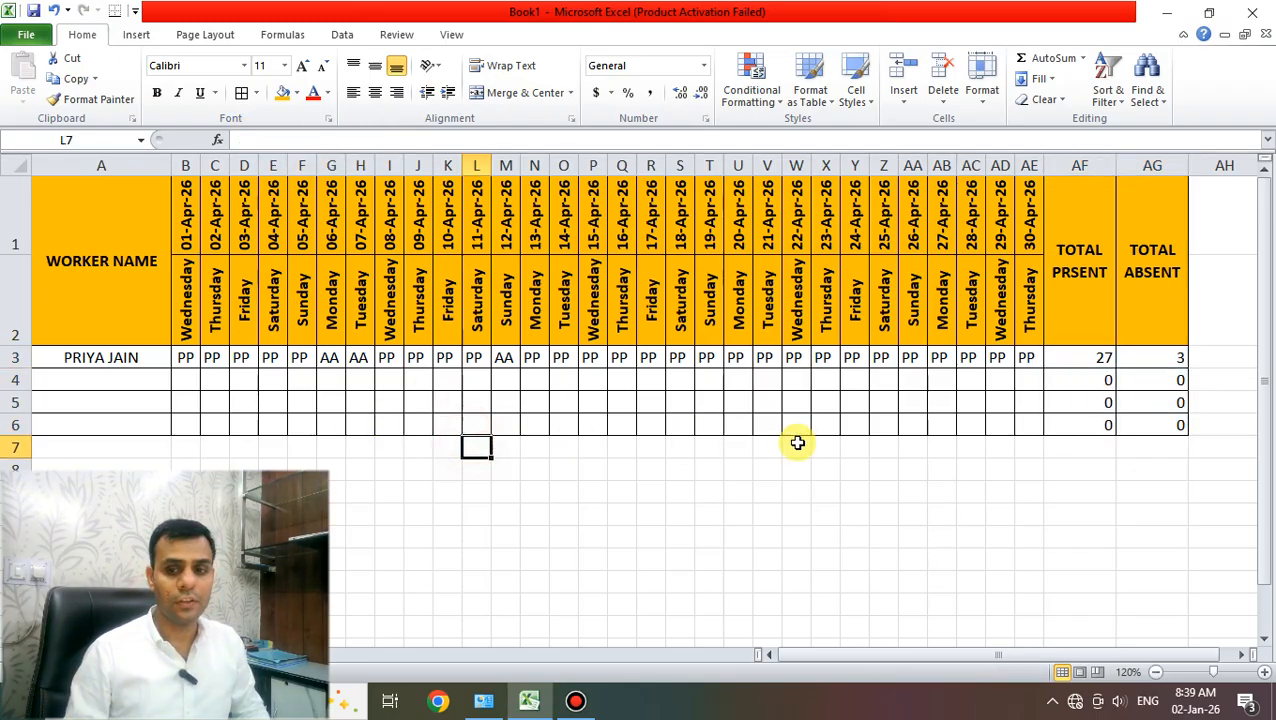
- Enter the second worker's name in A4 and mark their first eight April days PP
click(98, 380)
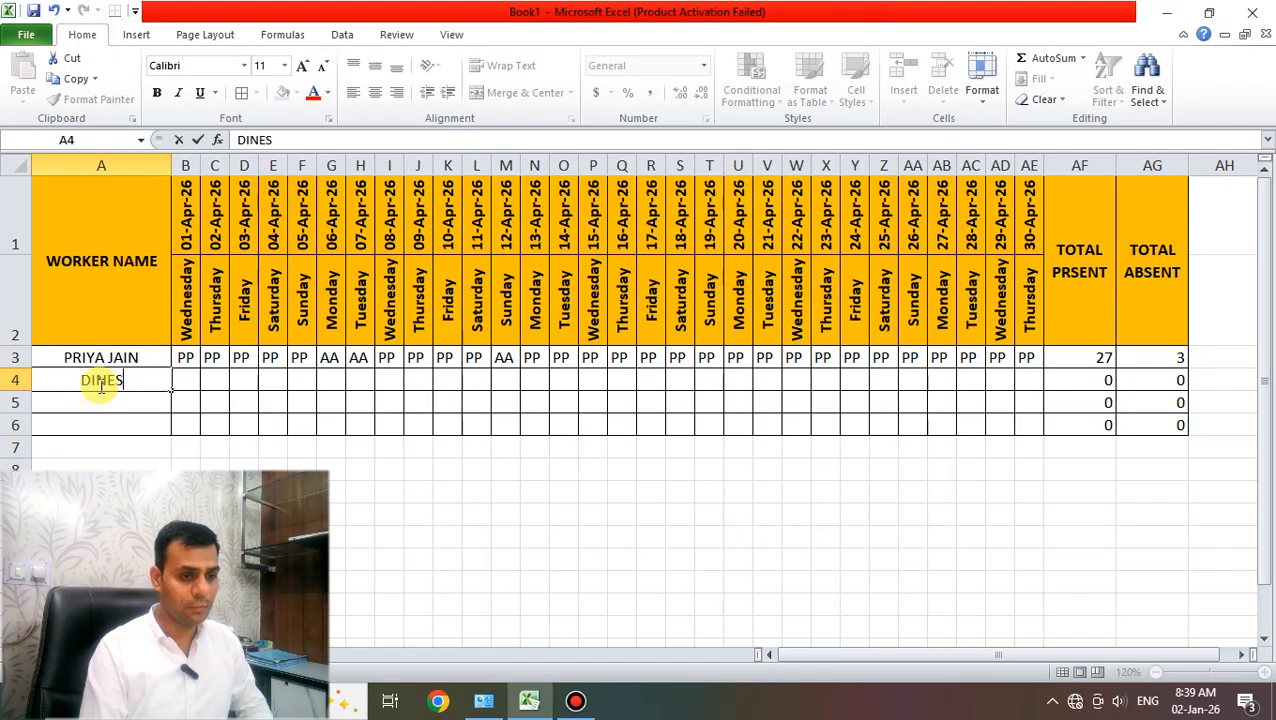
key(Tab)
text(PP)
key(Tab)
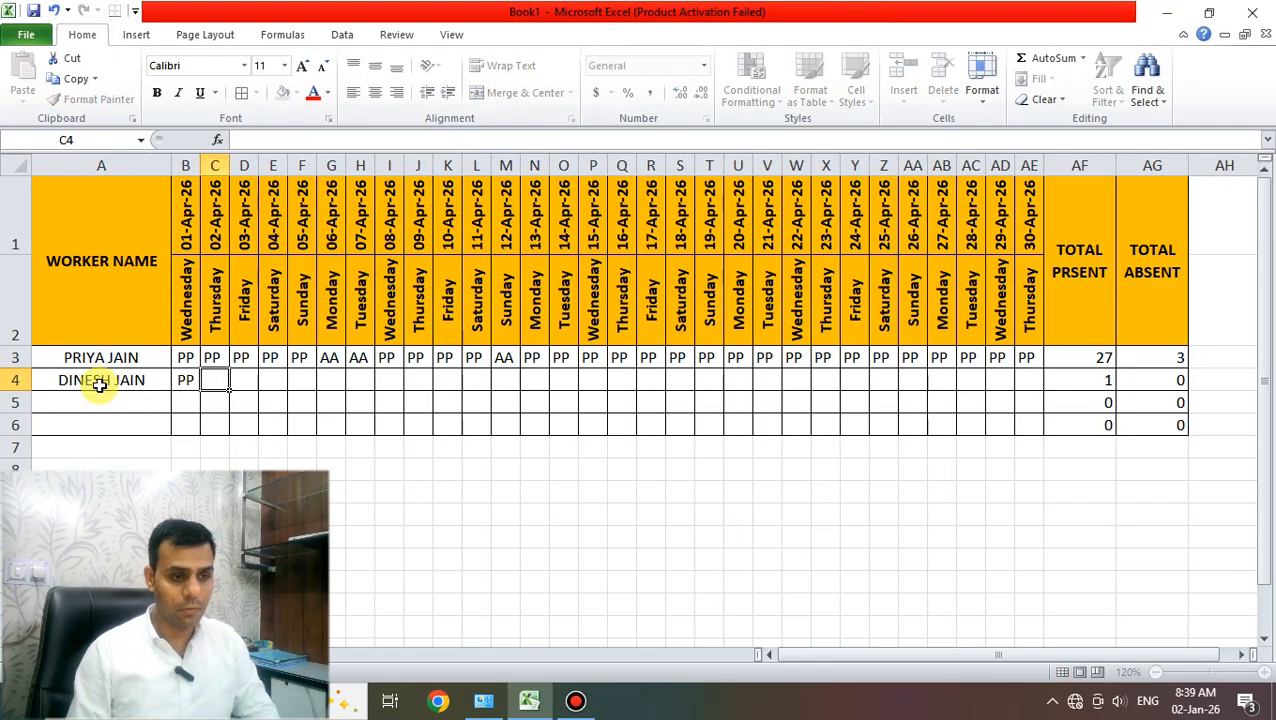
text(PP)
key(Tab)
text(PP)
key(Tab)
text(PP)
key(Tab)
text(PP)
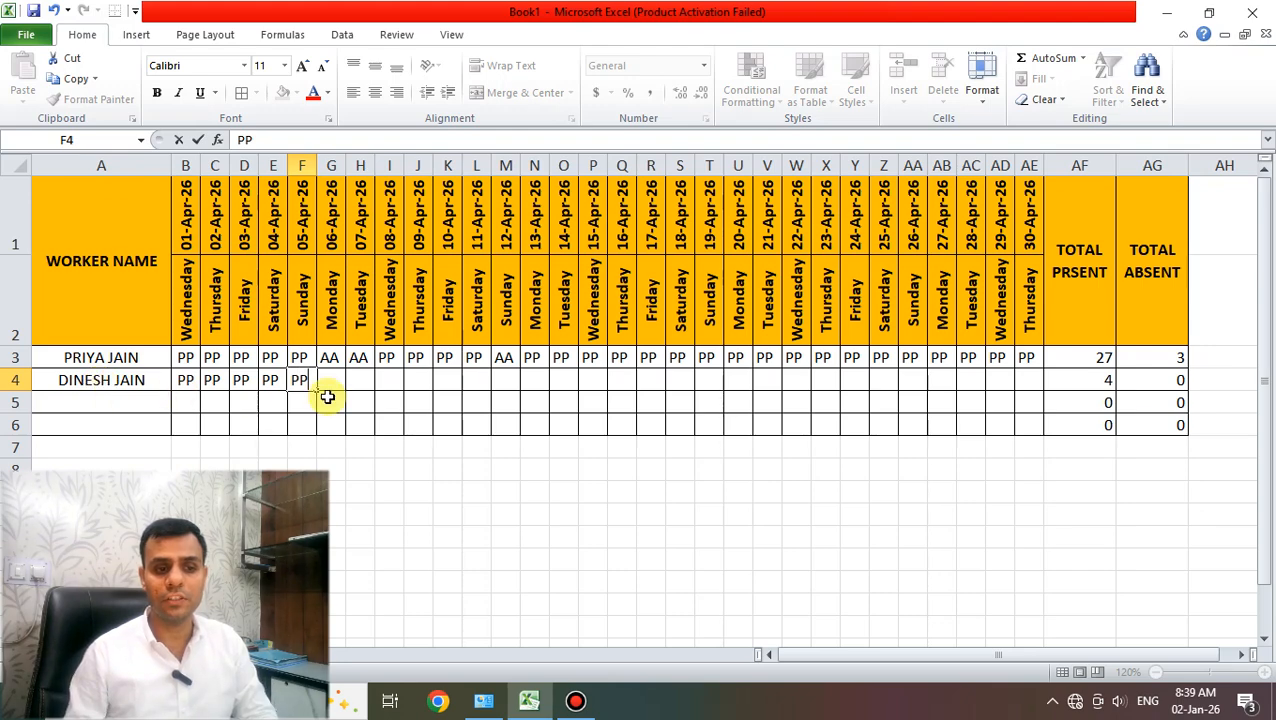
key(Tab)
text(PP)
key(Tab)
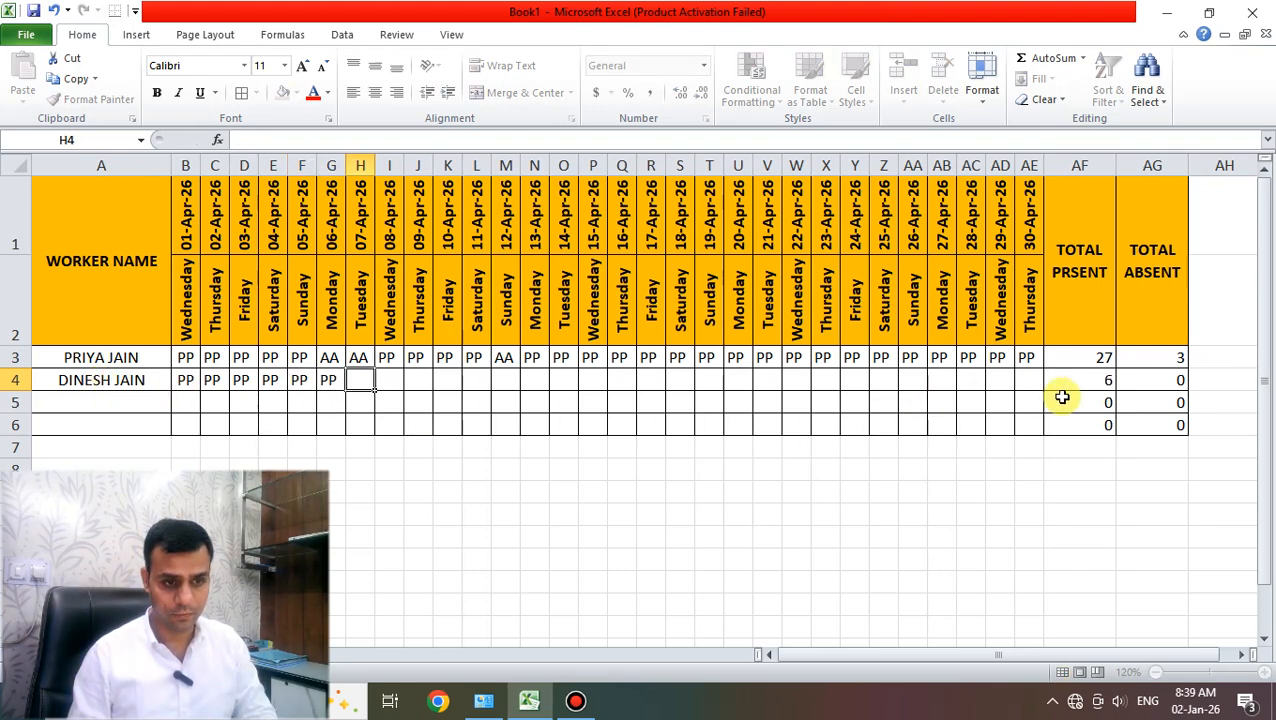
text(PP)
key(Tab)
text(PP)
key(Tab)
- Mark the remaining days as five AA, fifteen PP, then two AA, totalling 23 present, 7 absent
text(AA)
key(Tab)
text(AA)
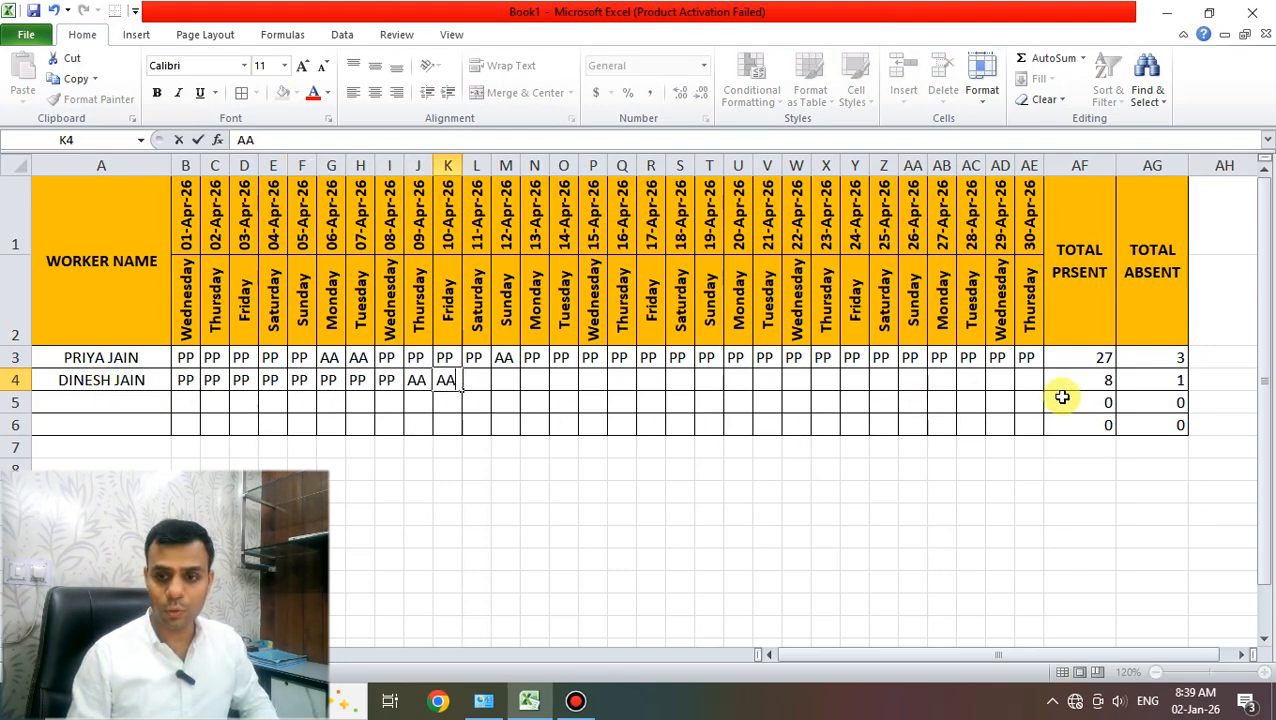
key(Tab)
text(AA)
key(Tab)
text(AA)
key(Tab)
text(AA)
key(Tab)
text(PP)
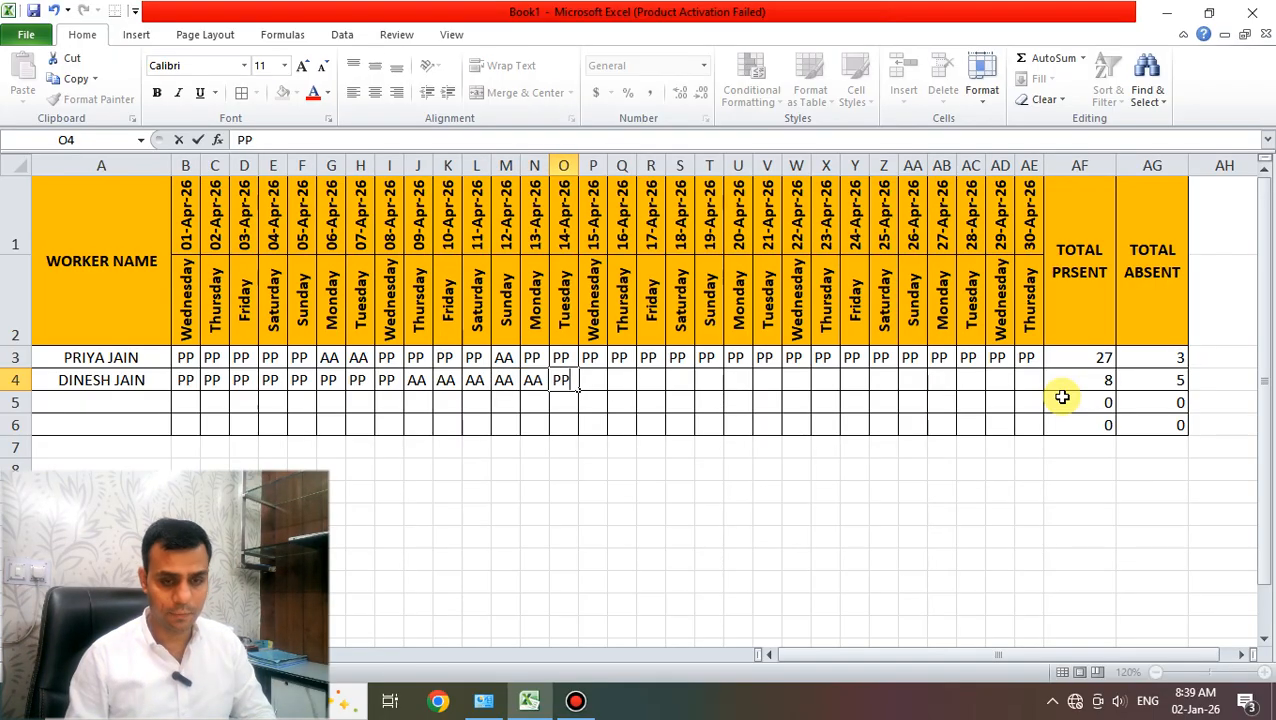
key(Tab)
text(PP)
key(Tab)
text(PP)
key(Tab)
text(PP	PP)
key(Tab)
text(PP)
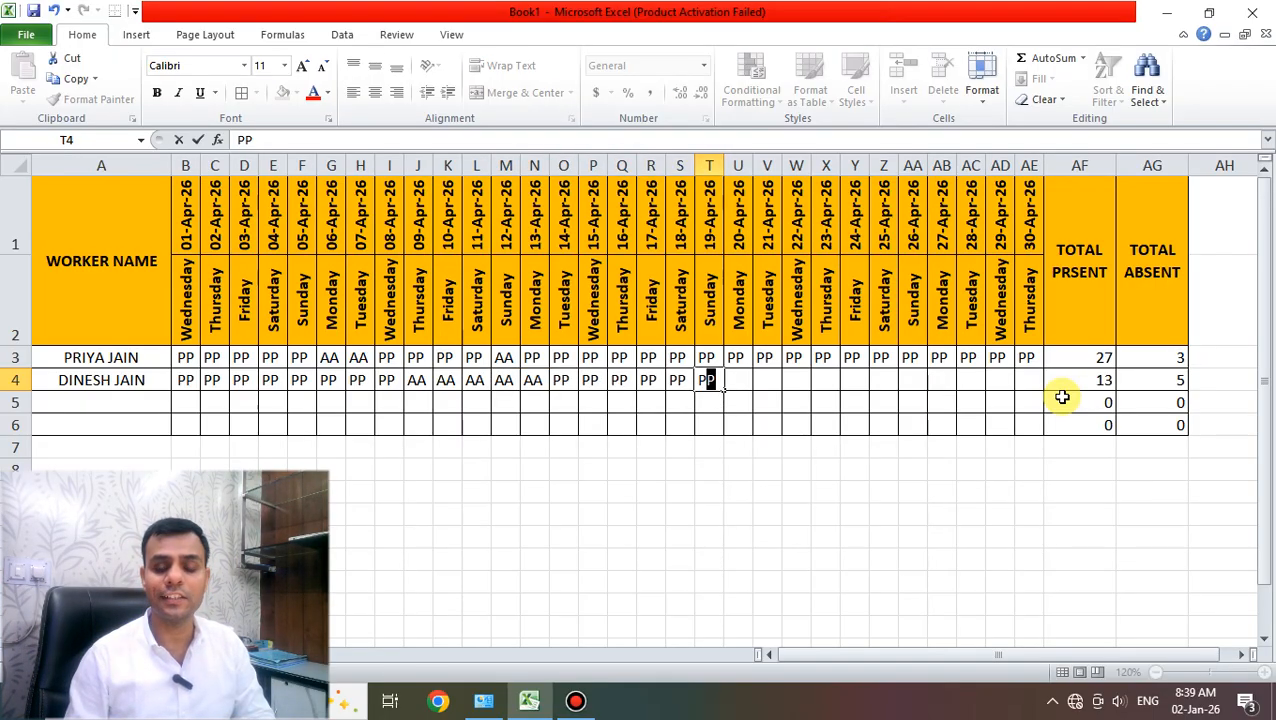
key(Tab)
text(PP)
key(Tab)
text(PP)
key(Tab)
text(PP)
key(Tab)
text(PP)
key(Tab)
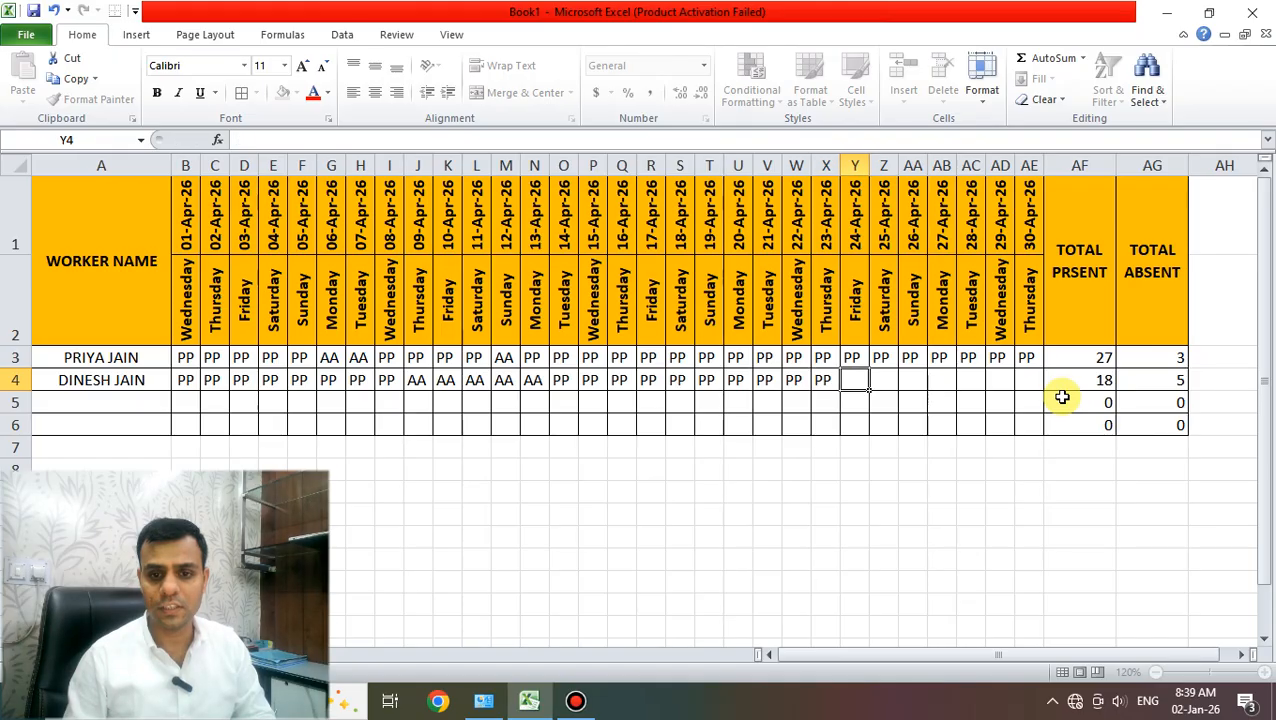
text(PP)
key(Tab)
text(PP)
key(Tab)
text(PP)
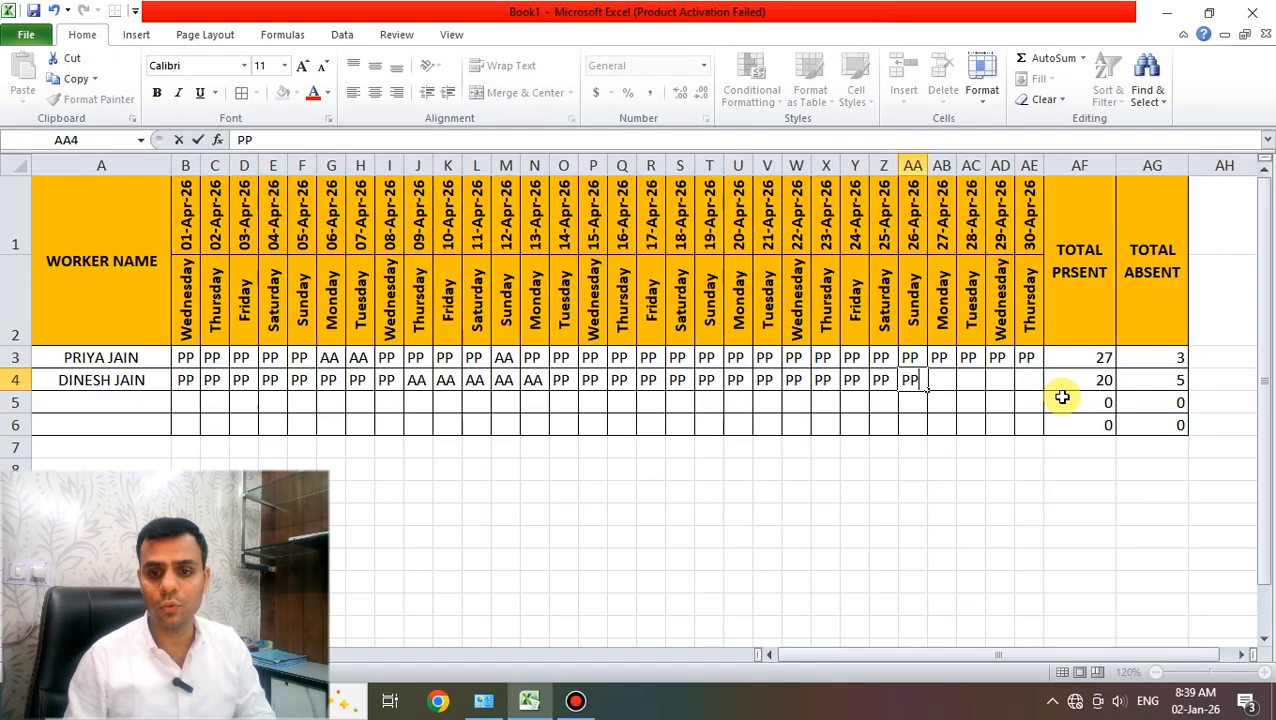
key(Tab)
text(PP)
key(Tab)
text(PP)
key(Tab)
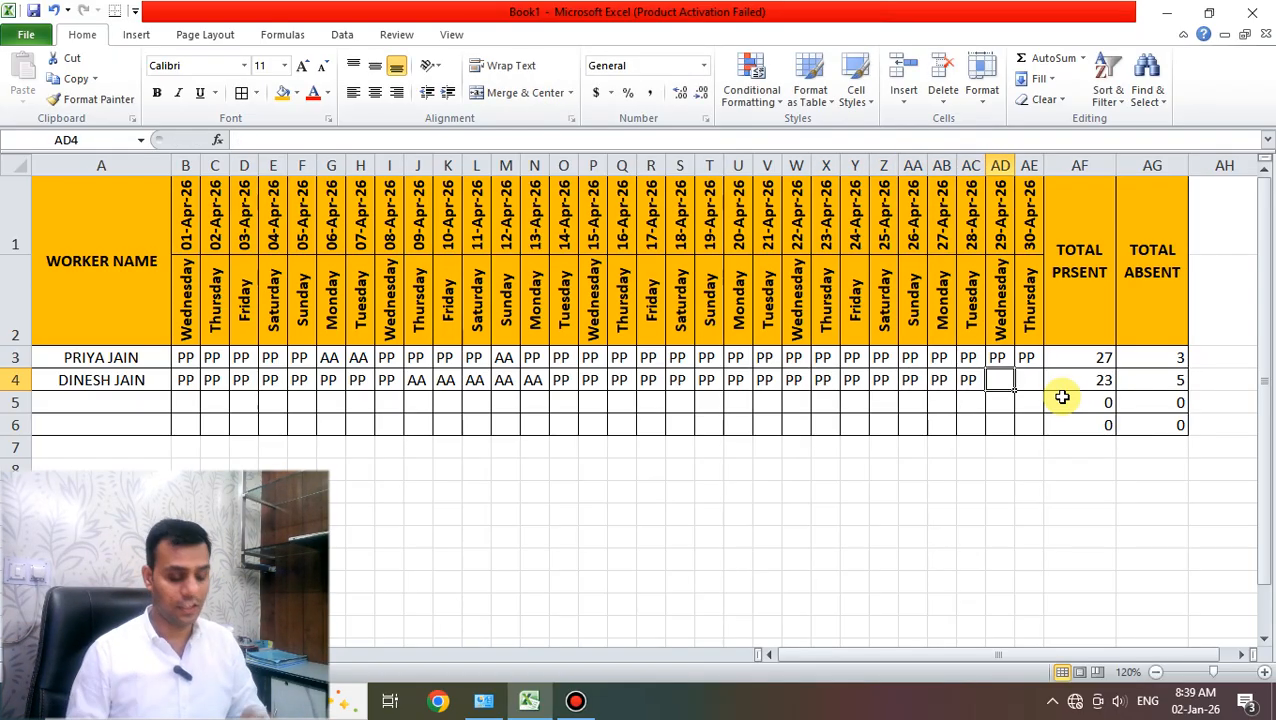
text(AA)
key(Tab)
text(AA)
key(Tab)
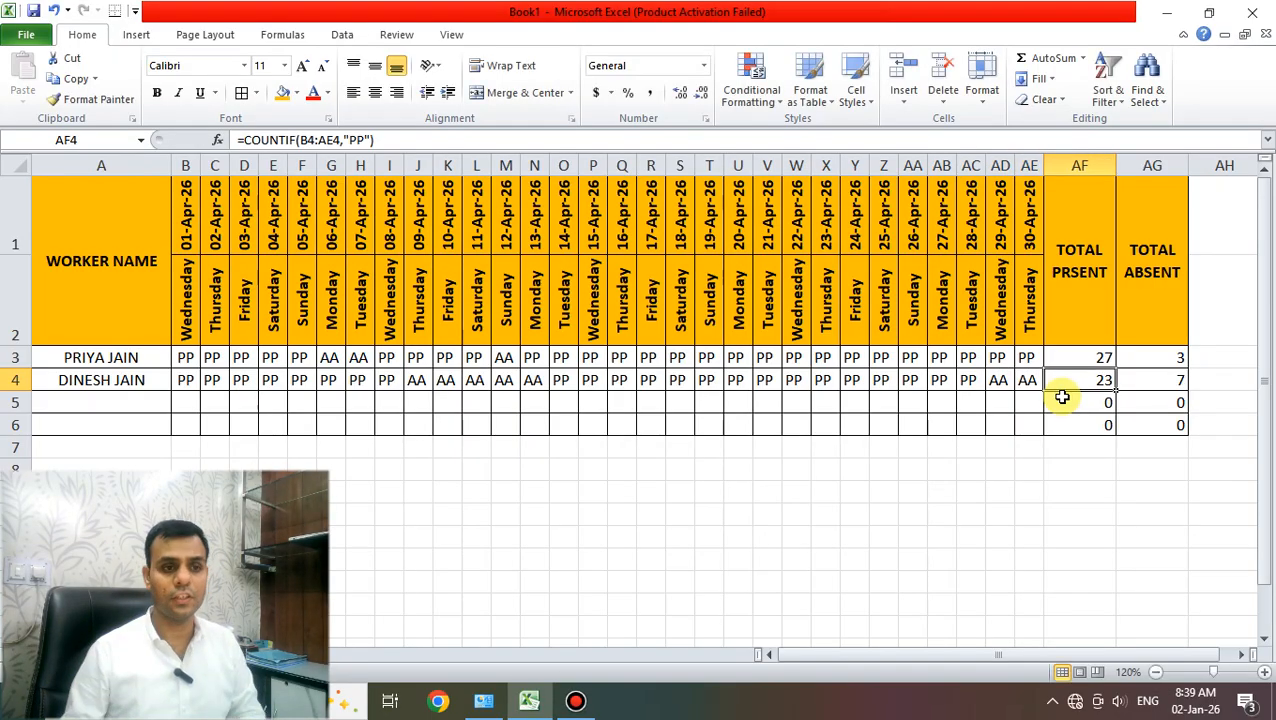
click(190, 290)
click(185, 236)
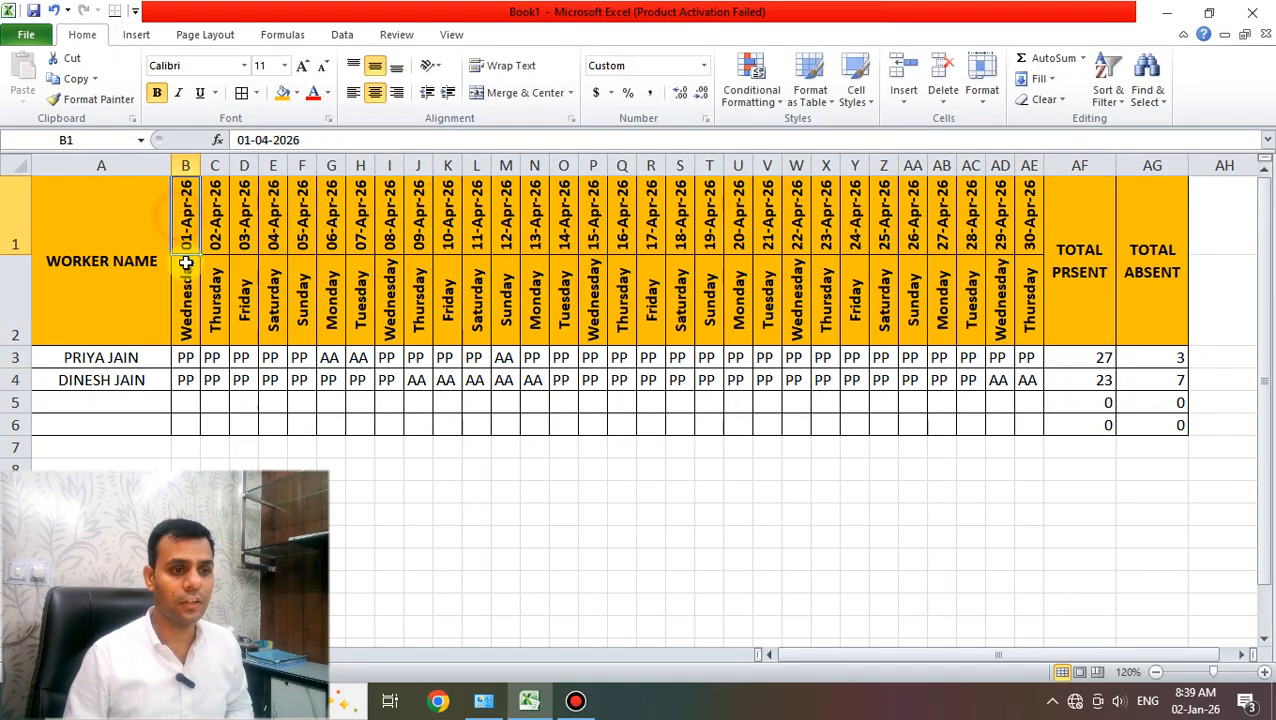
click(186, 281)
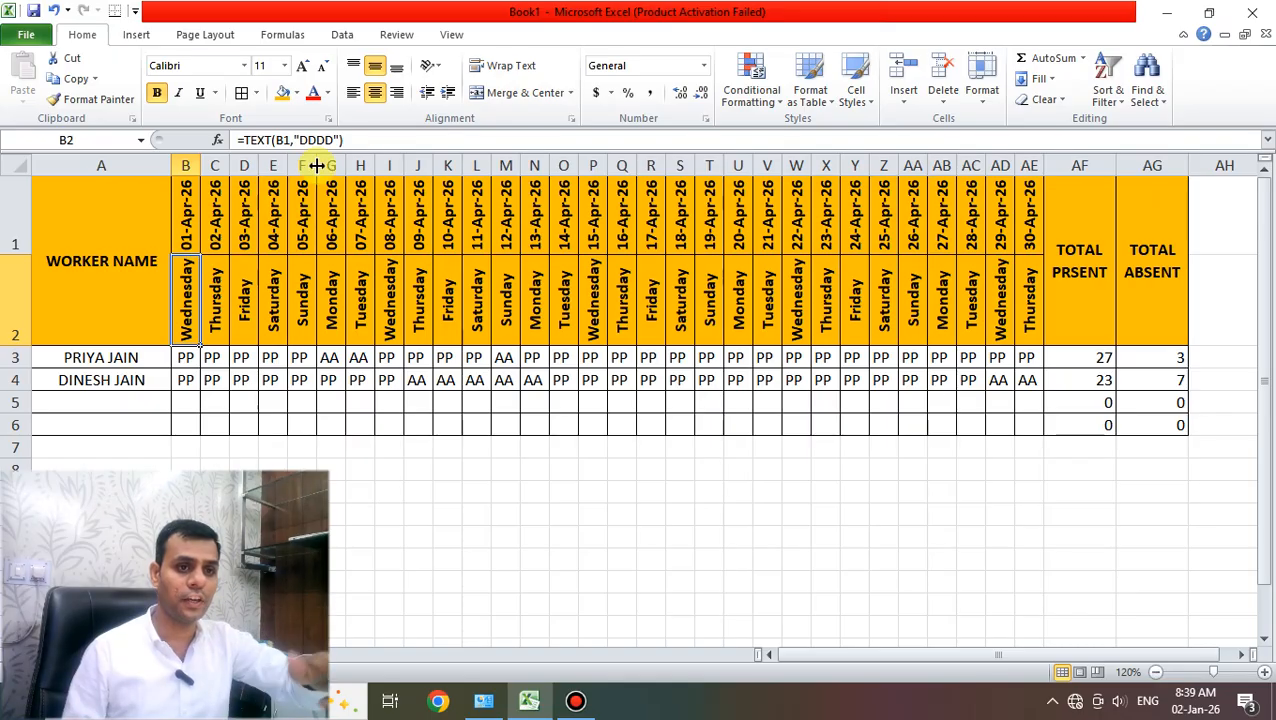
click(428, 70)
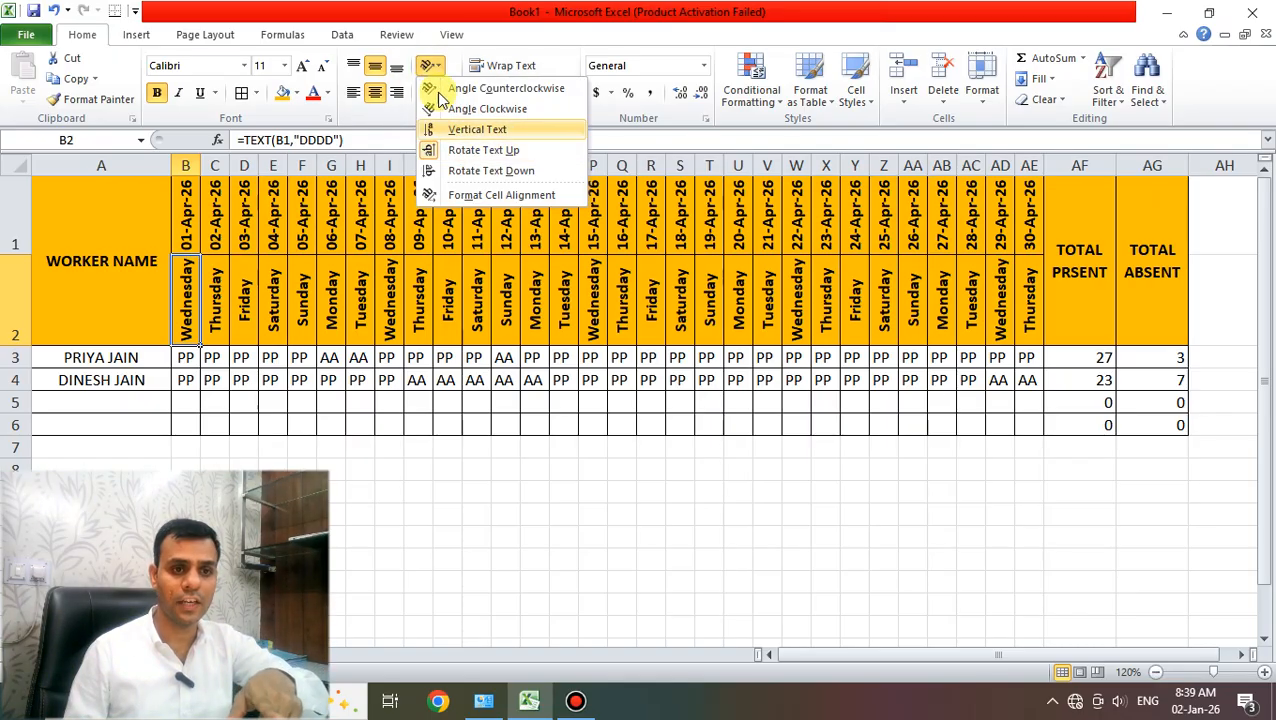
click(434, 67)
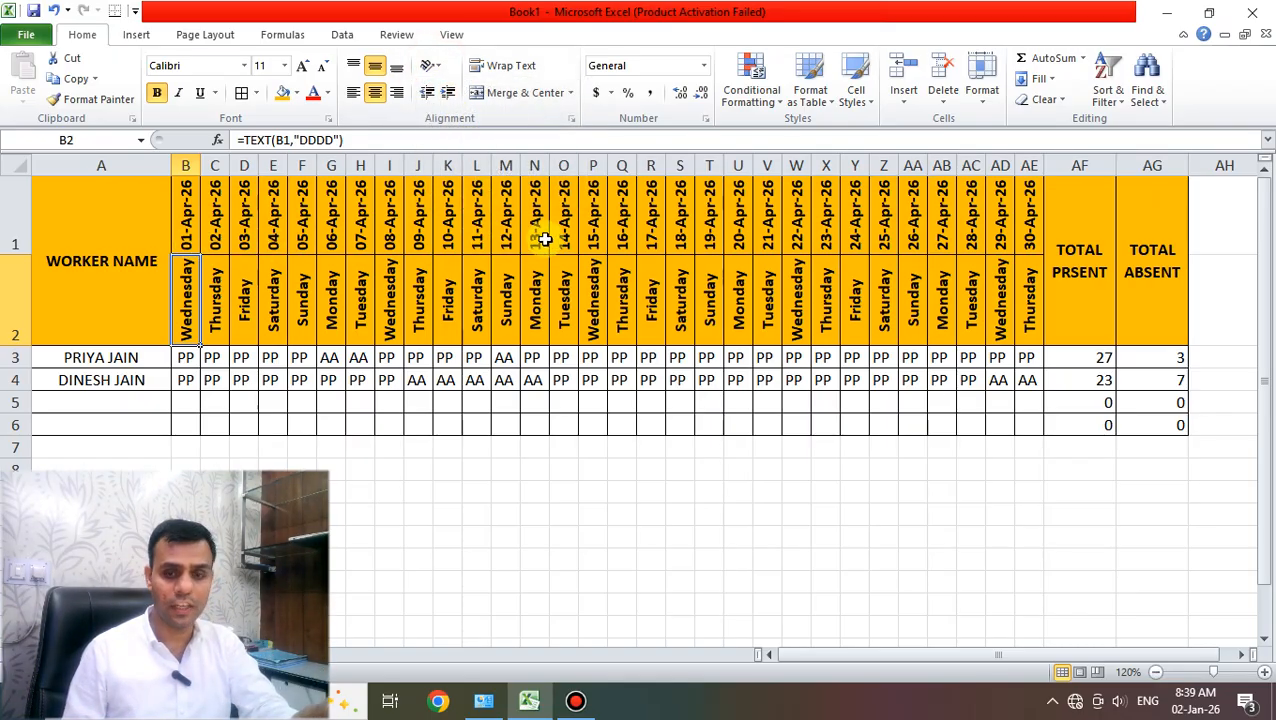
click(982, 90)
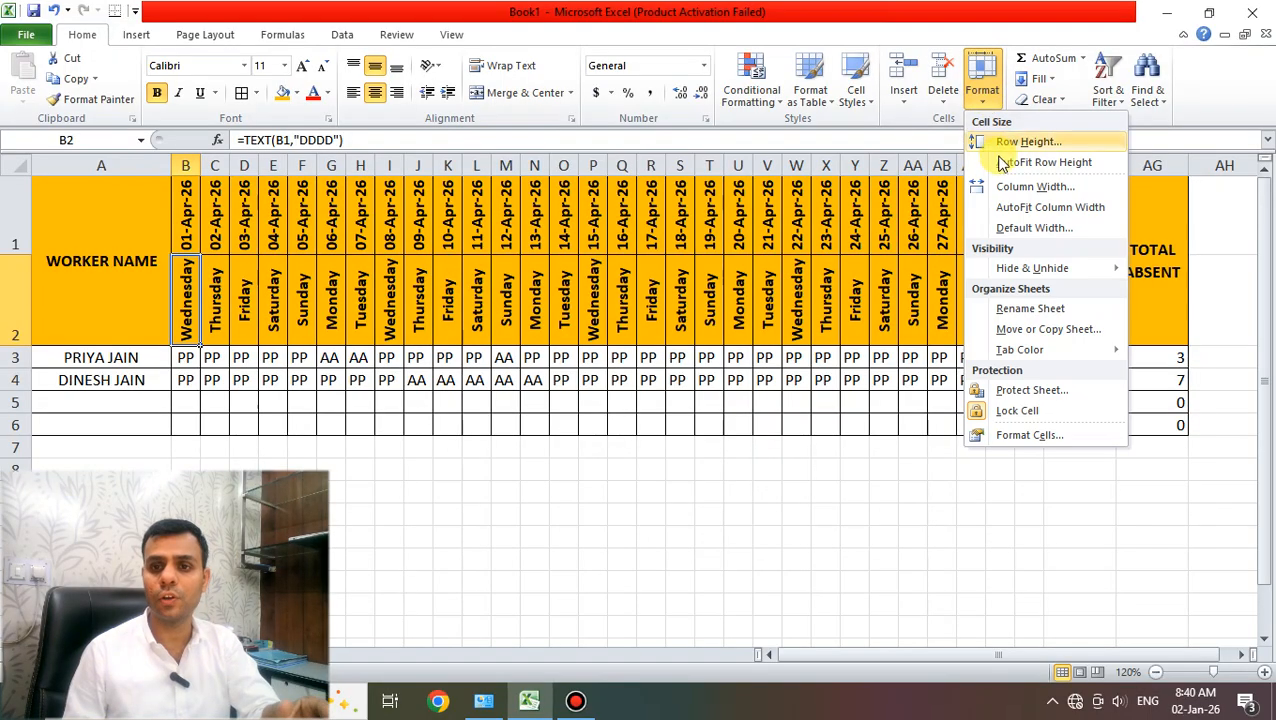
click(1015, 210)
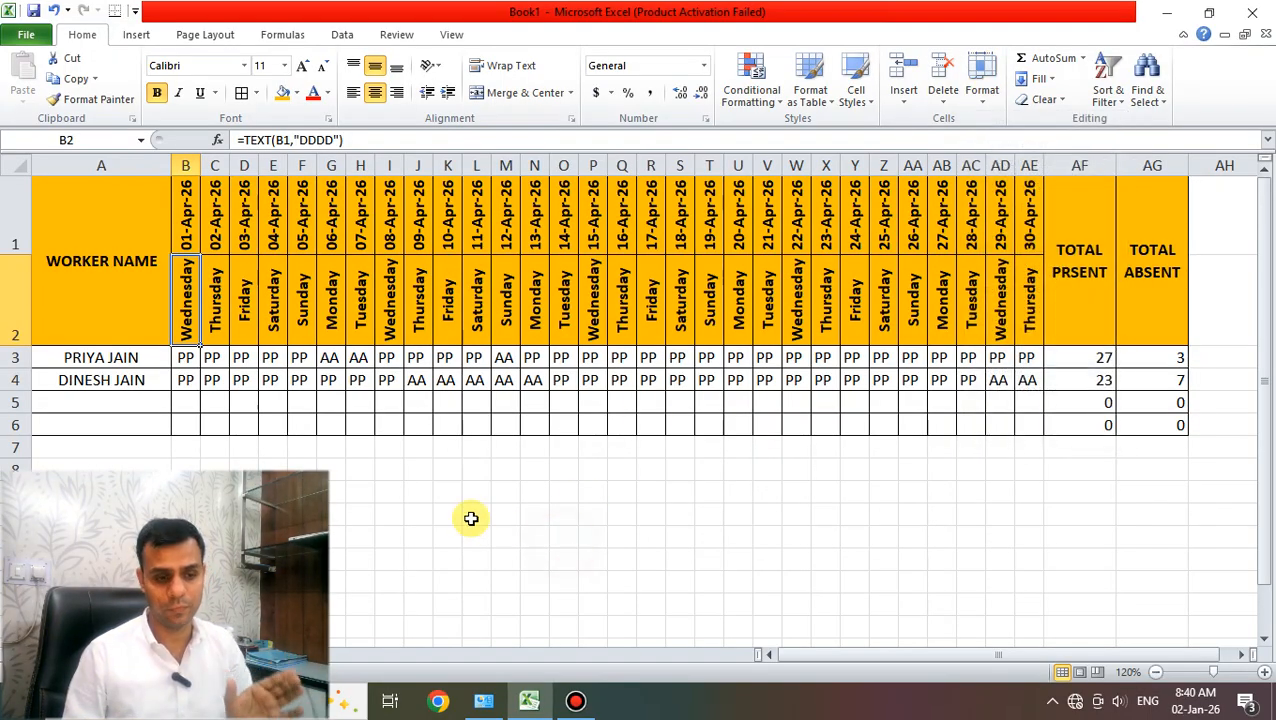
- Merge and centre I8:AF9 and enter the footer 'MULTI COMPUTER - KISHANGARH'
drag(402, 488, 1100, 512)
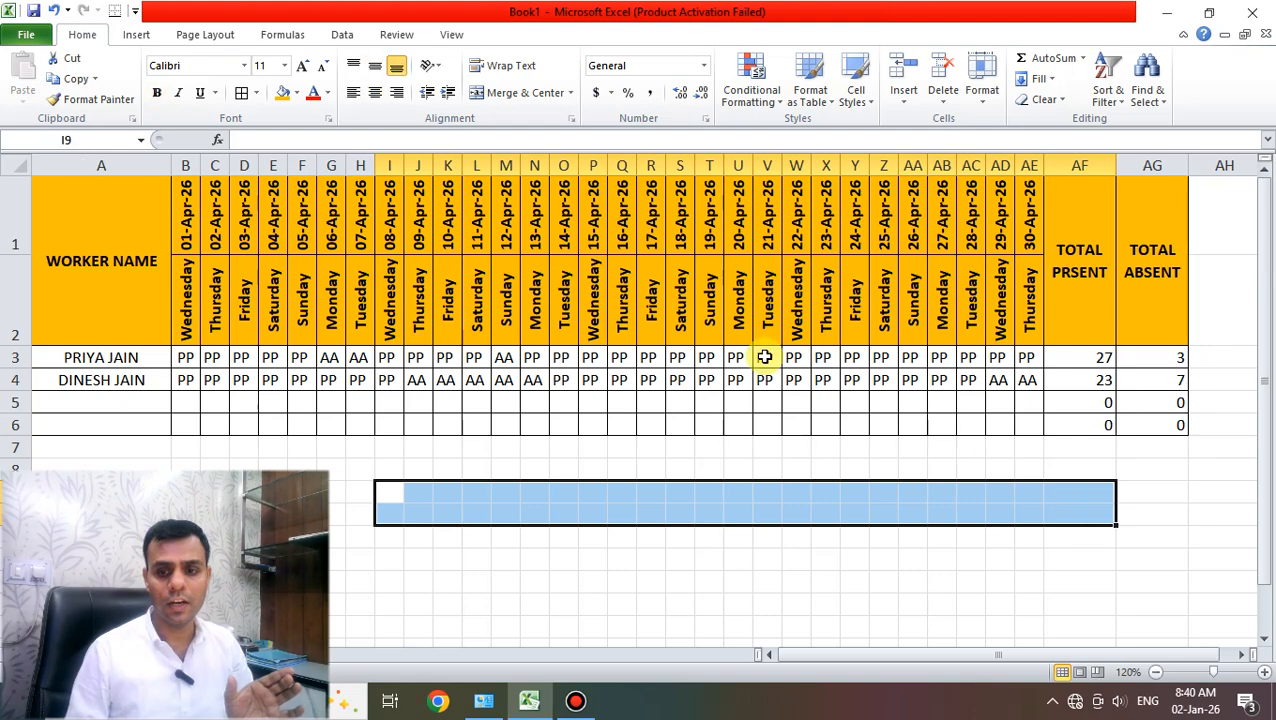
click(535, 92)
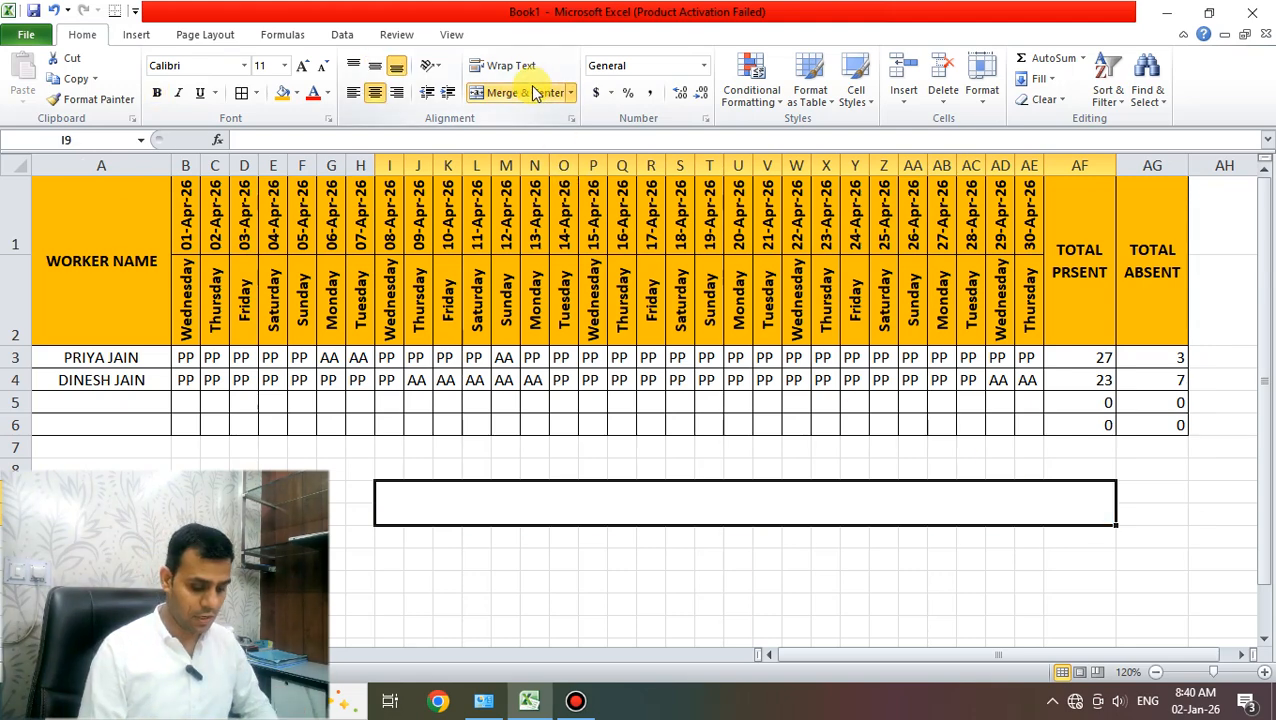
text(MULTI COPU)
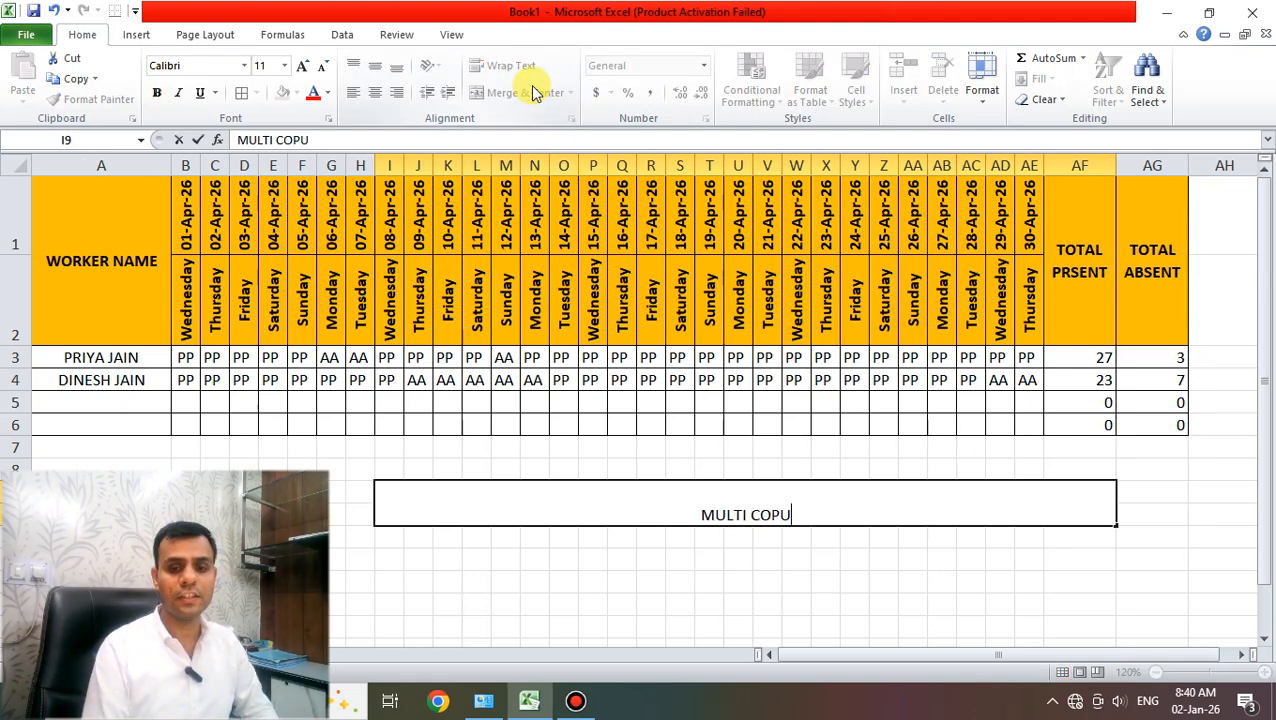
key(BackSpace)
key(BackSpace)
text(MPUTER)
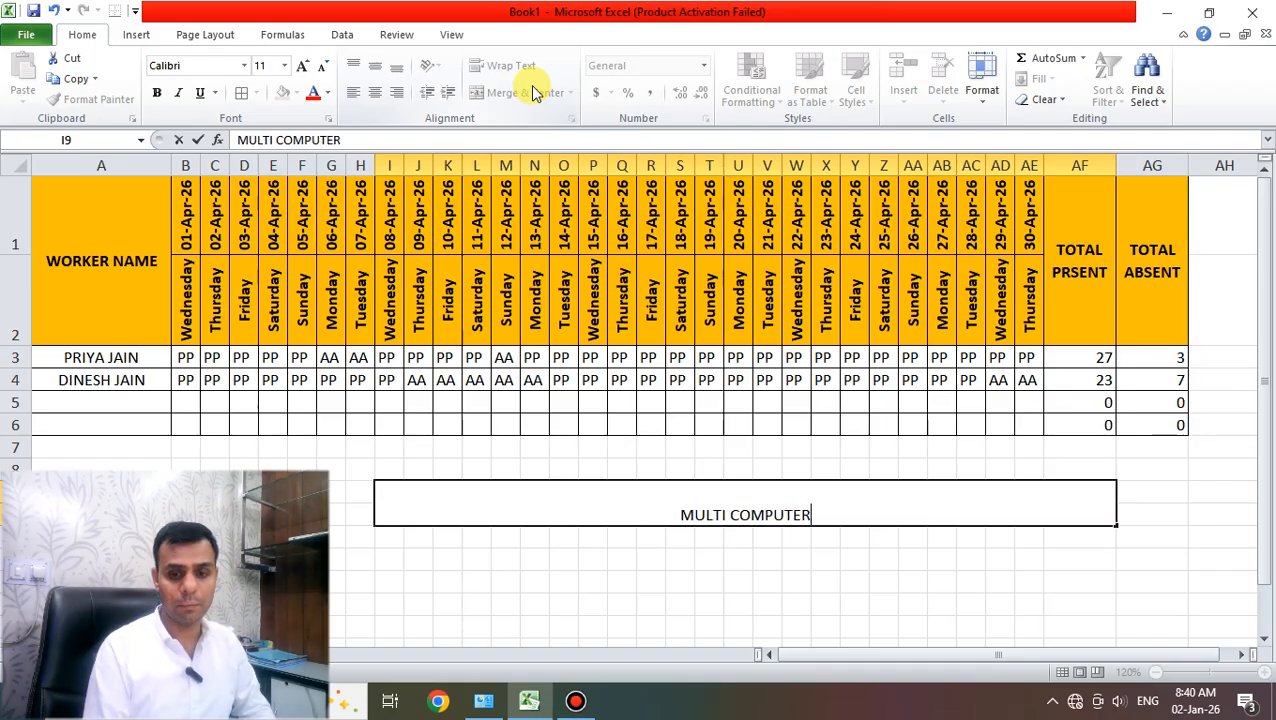
text( - )
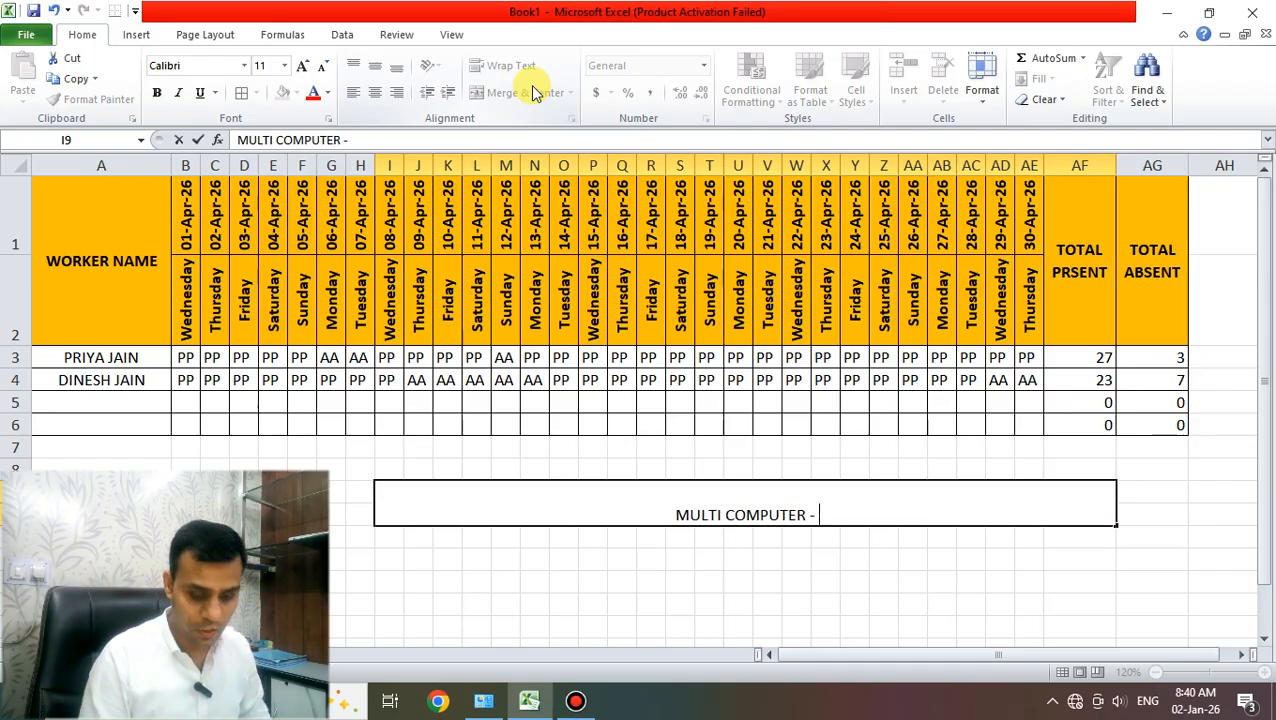
text(KISHANGARH)
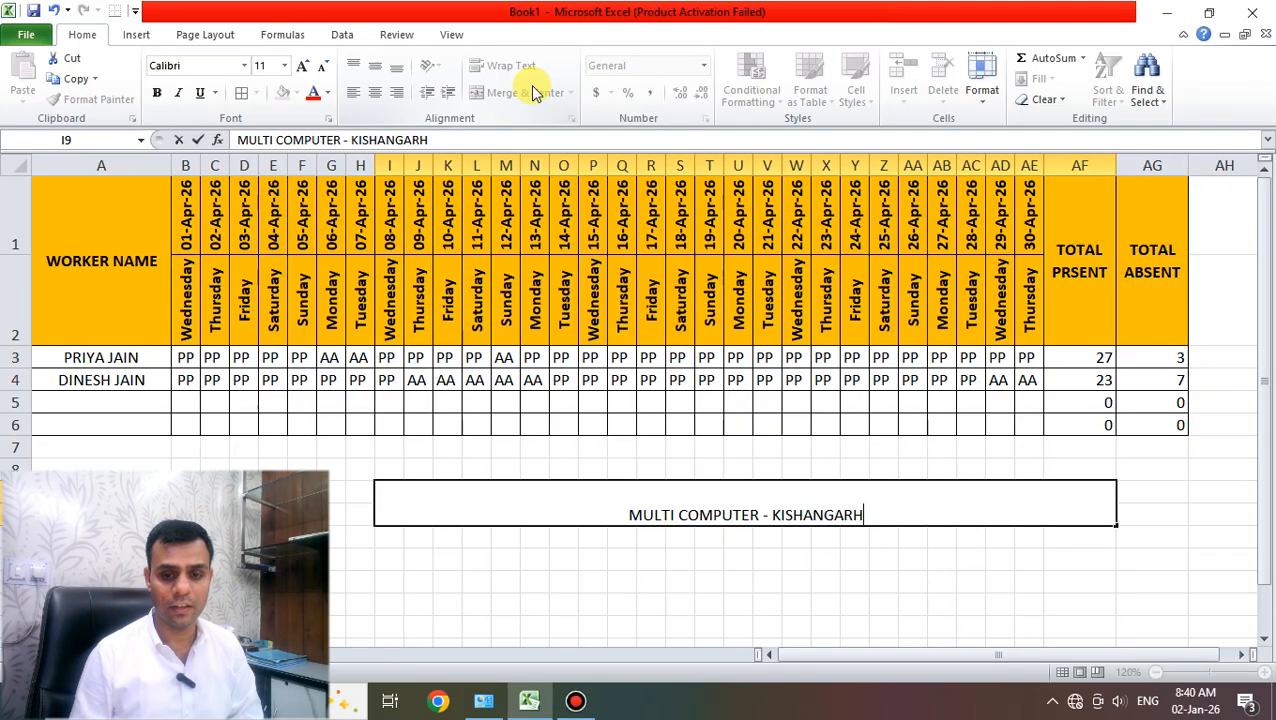
key(Return)
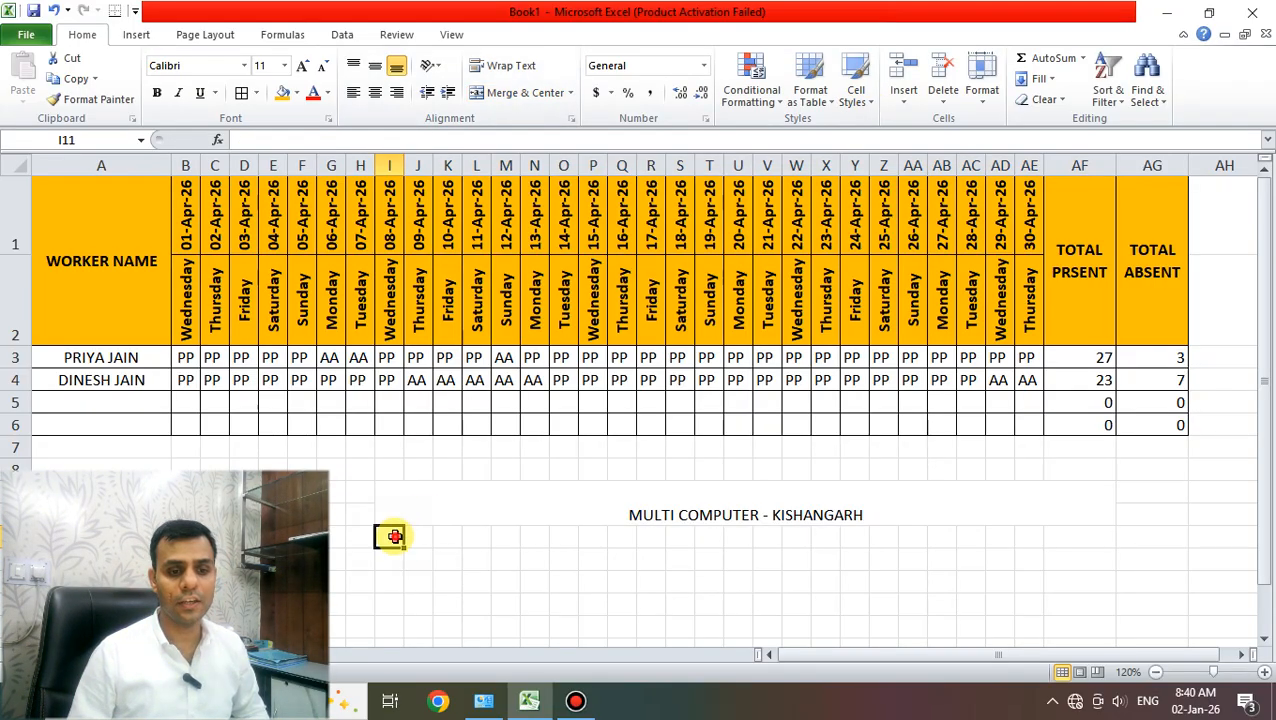
- Merge and centre I11:AF11 and enter the shop's phone number there
drag(394, 537, 1069, 531)
click(525, 92)
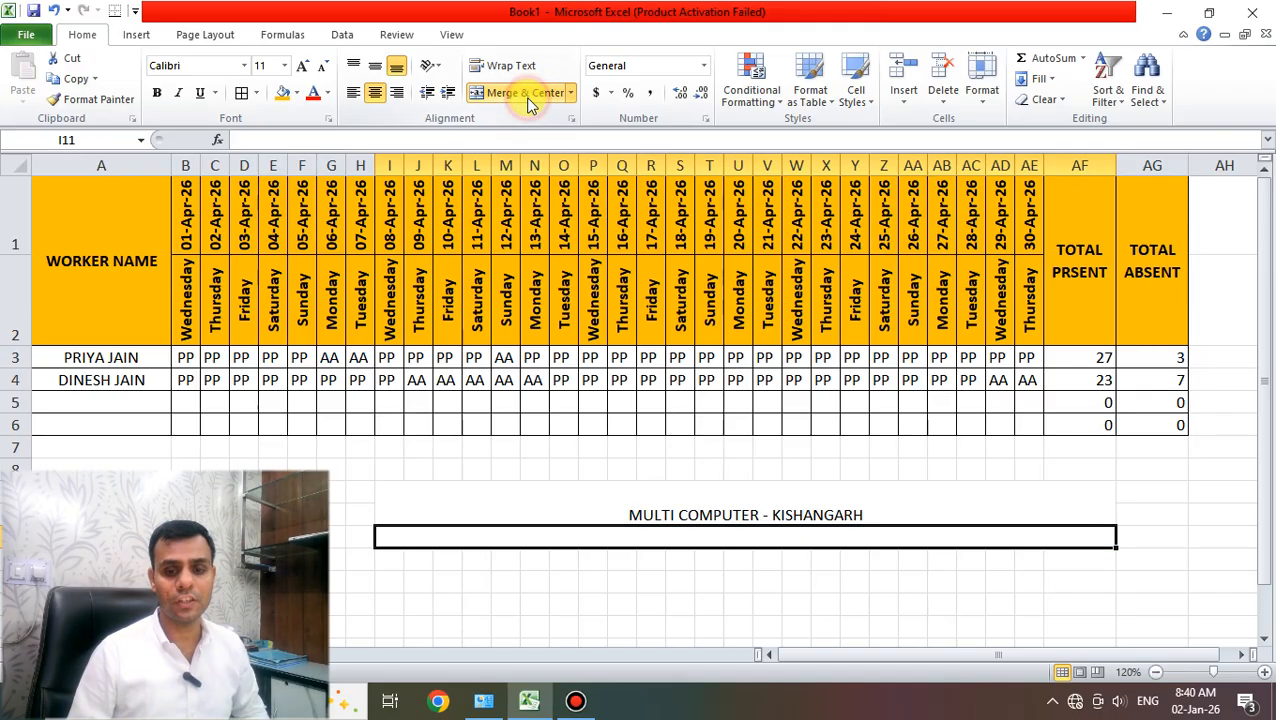
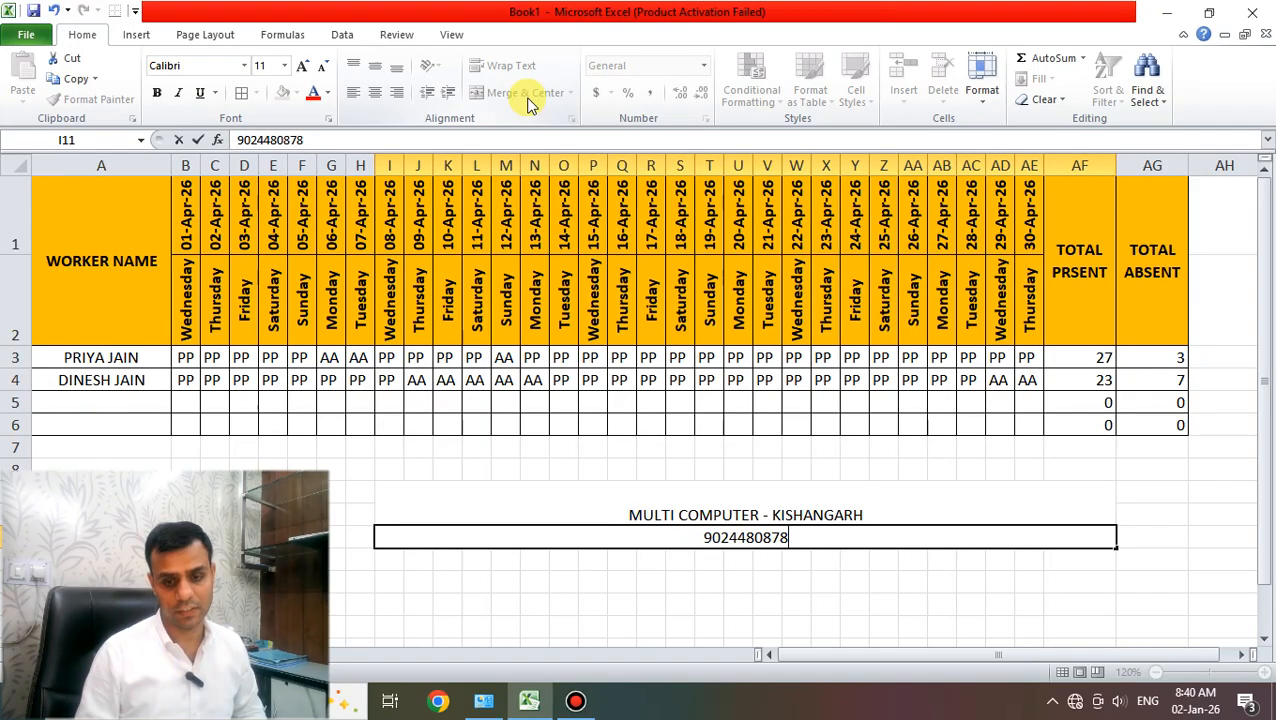
key(Return)
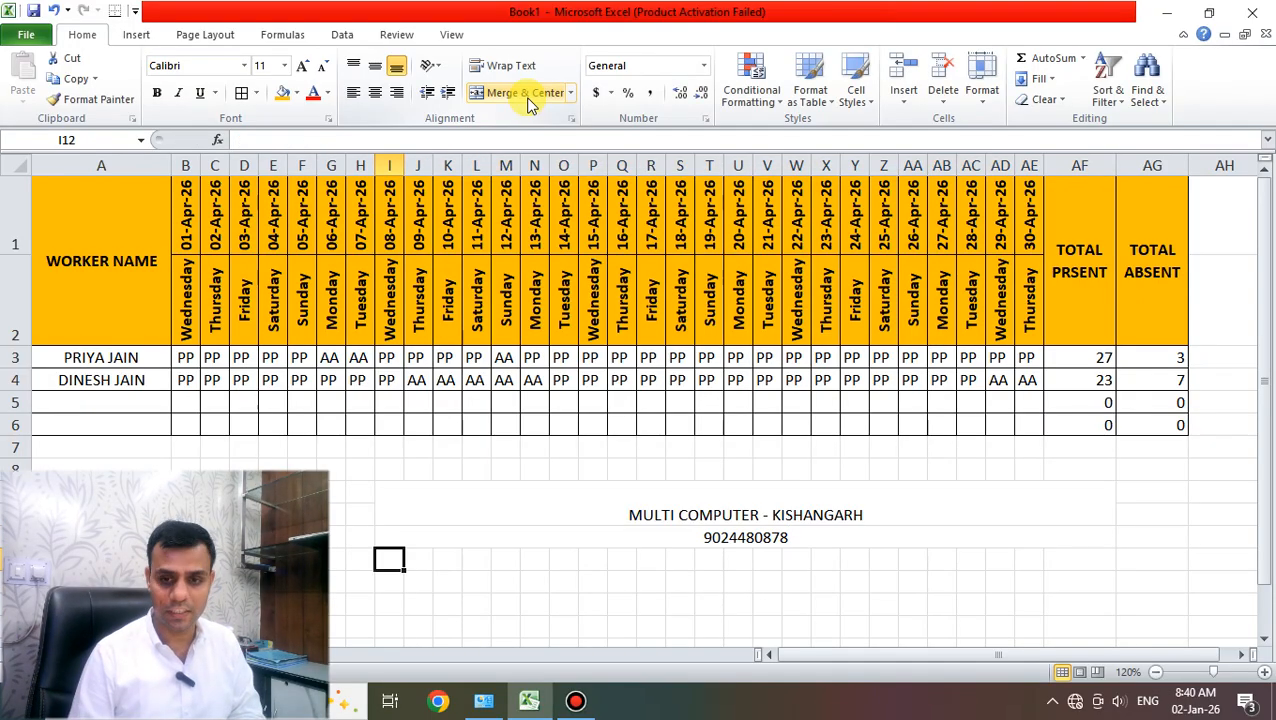